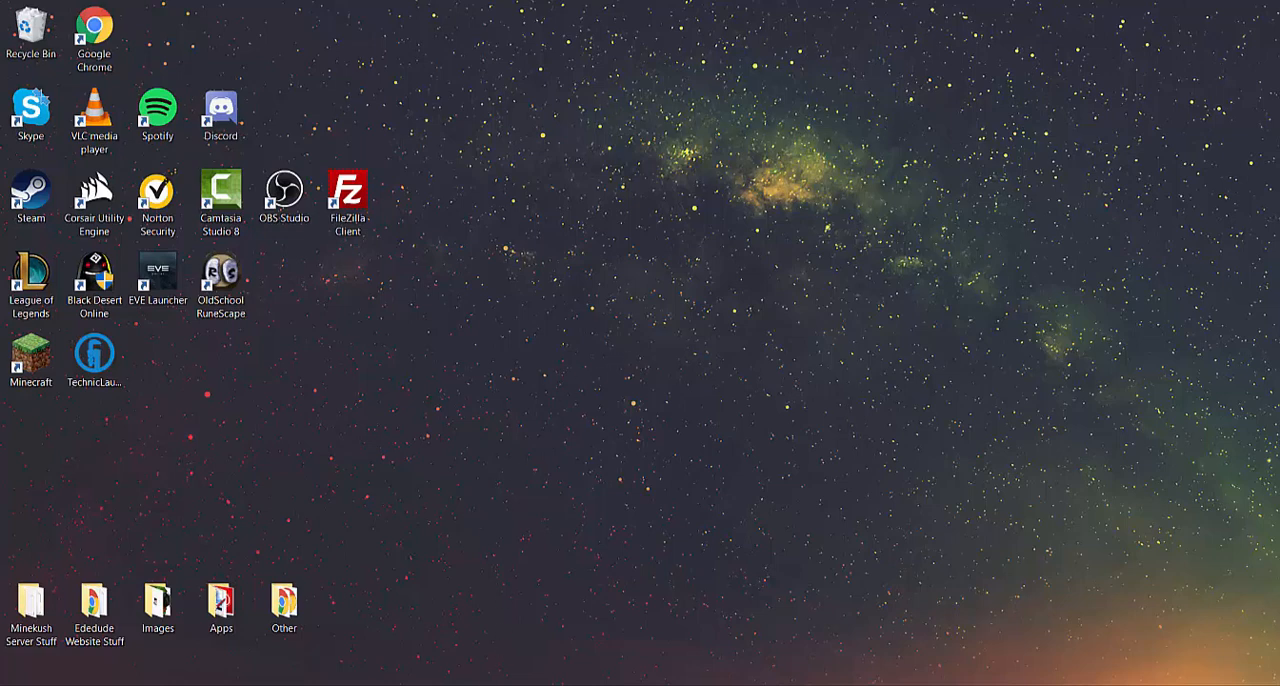
Switch to the Chrome window with the Minecraft server download page and download minecraft_server.1.12.2.jar
mouse_move(472, 685)
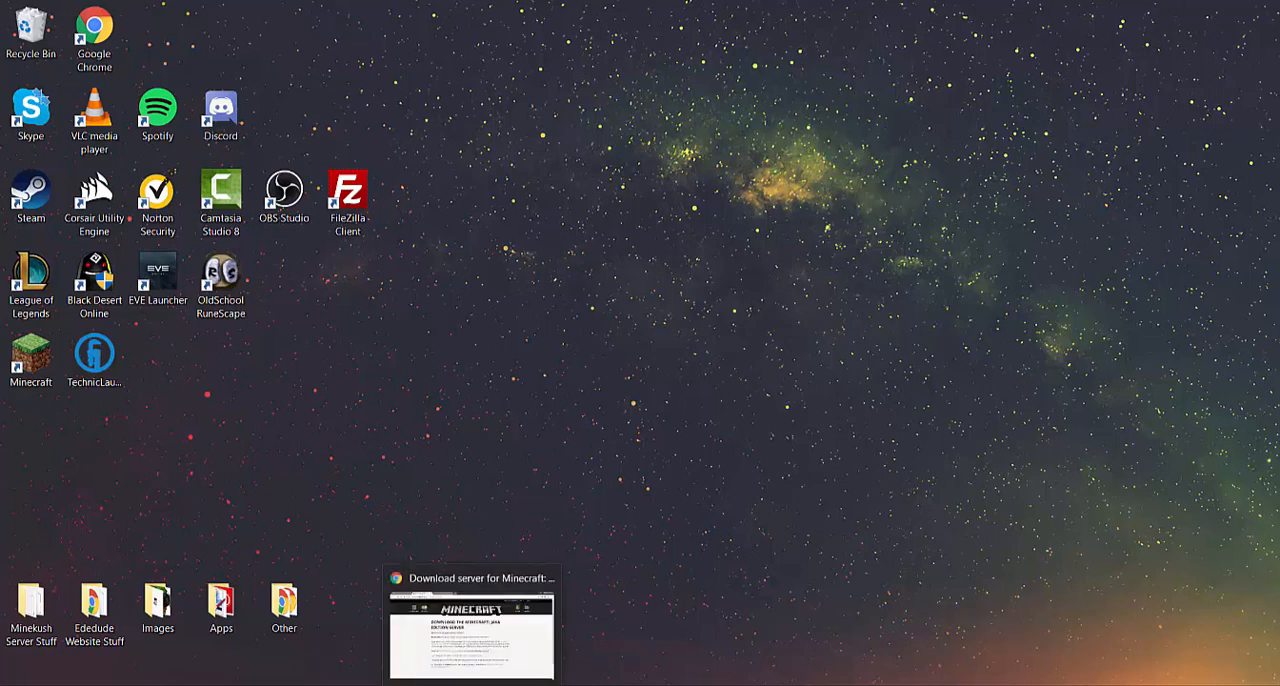
left_click(472, 685)
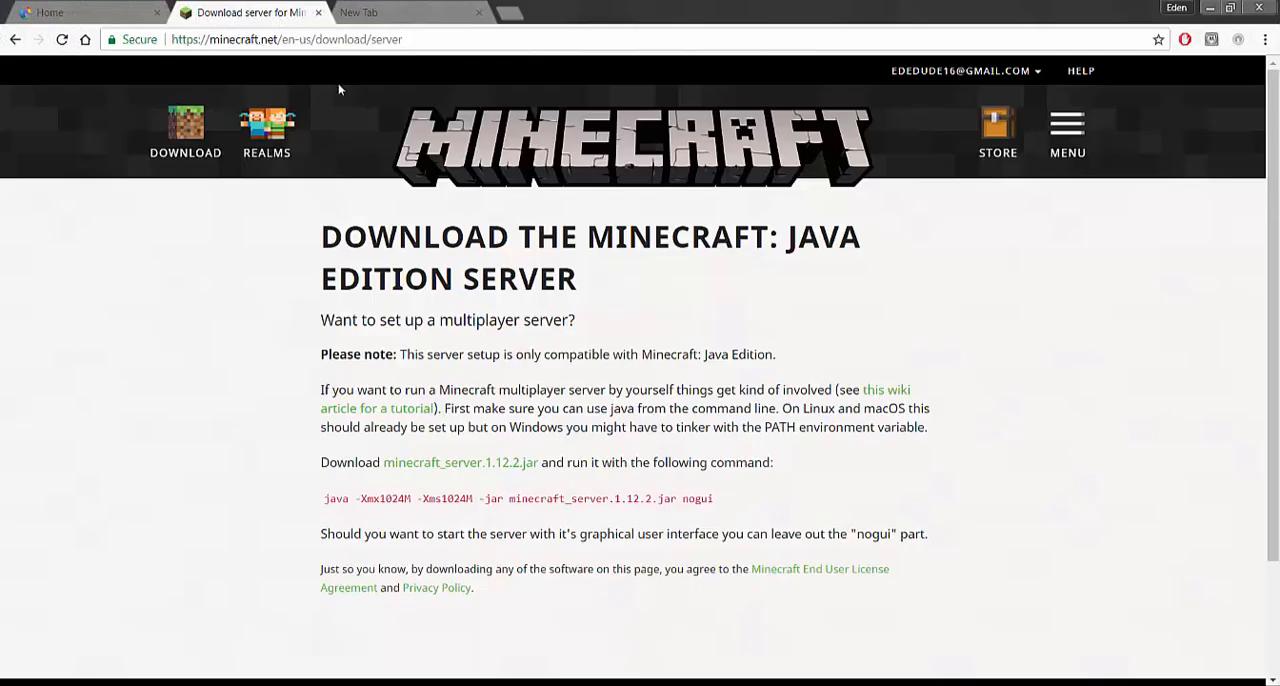
left_click(104, 41)
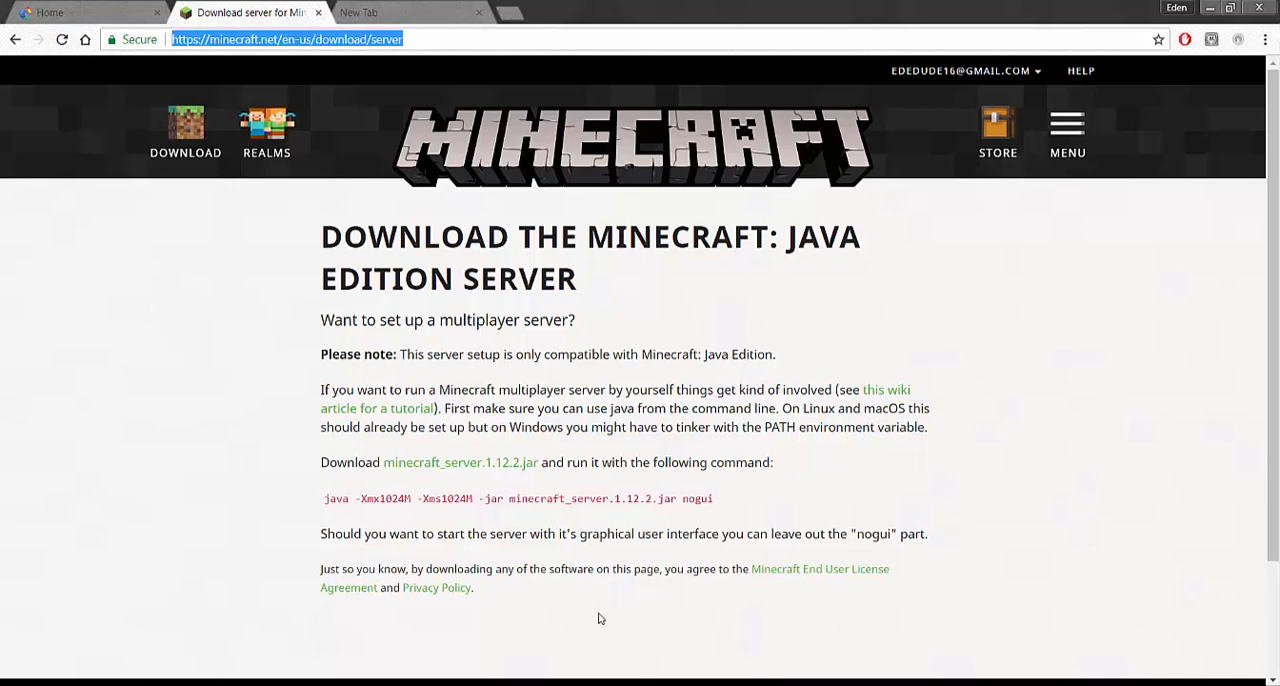
left_click(500, 464)
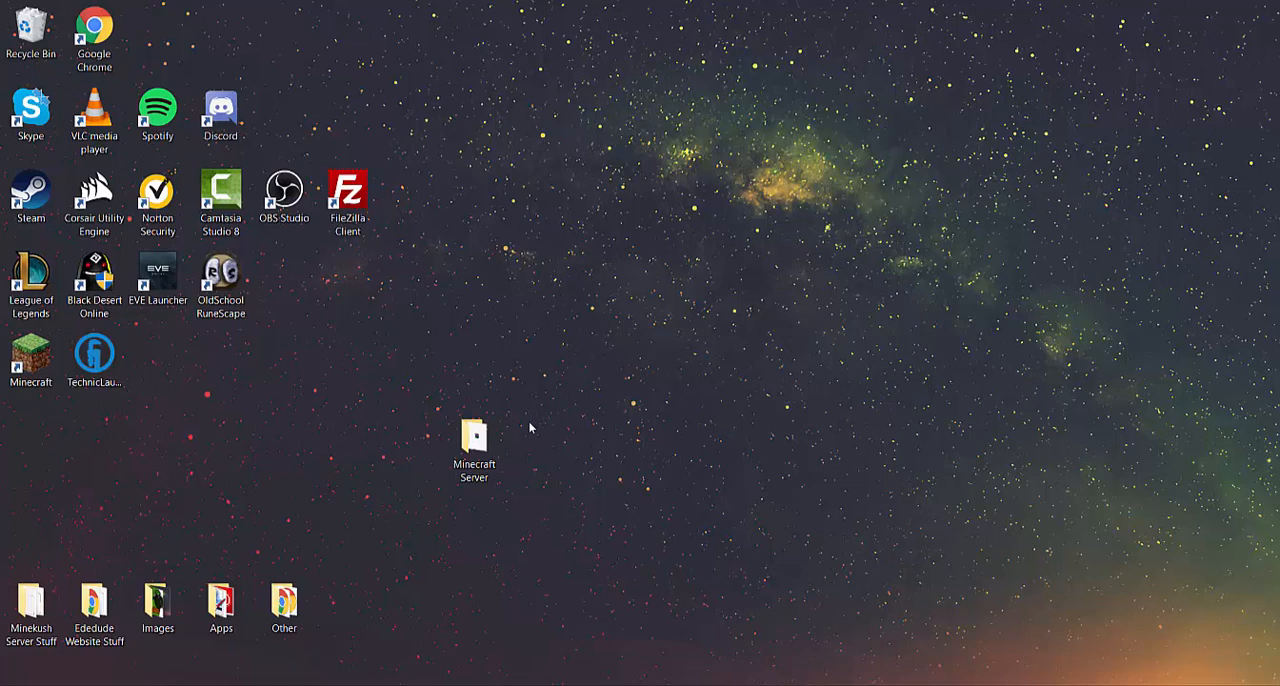
In the desktop's Minecraft Server folder, create a text document named run.txt and open it
double_click(491, 440)
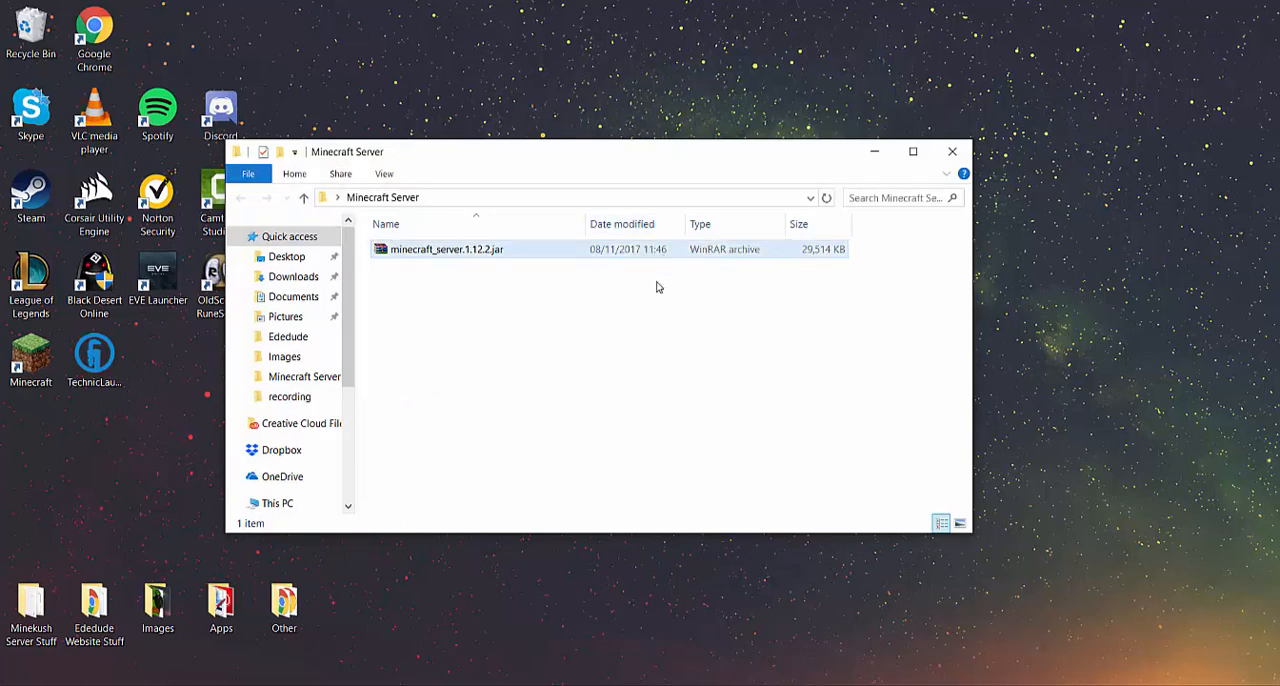
right_click(593, 388)
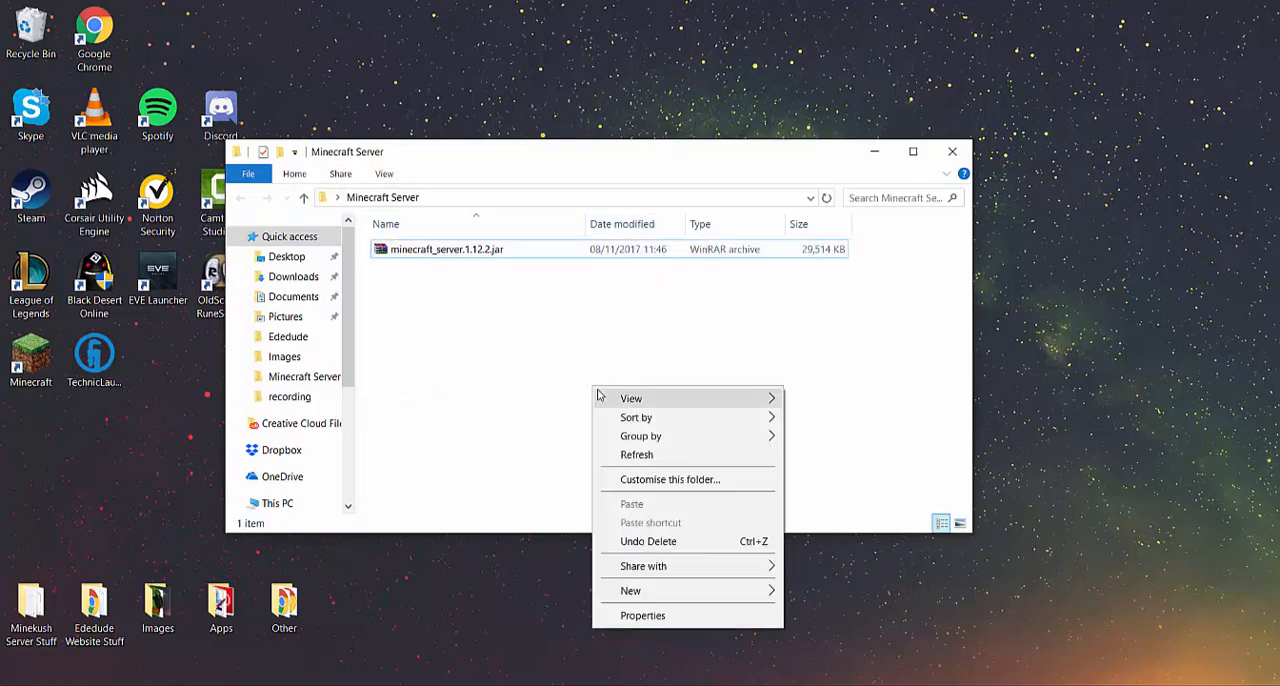
mouse_move(693, 600)
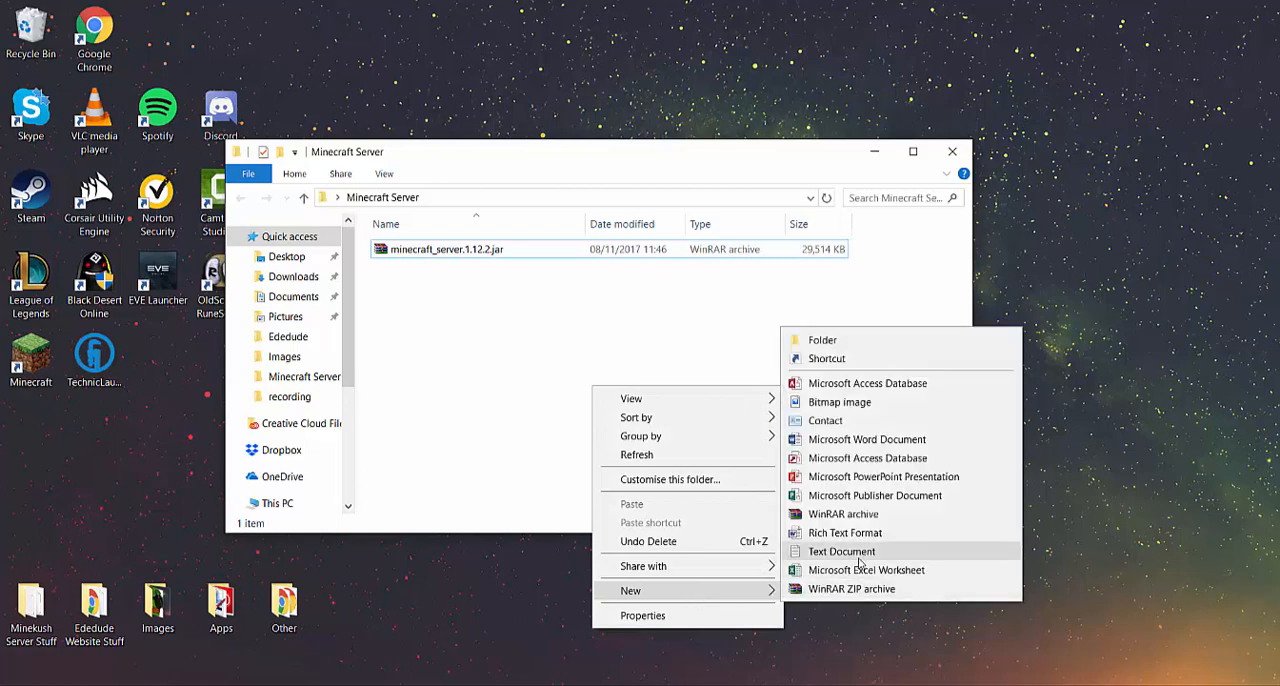
left_click(842, 551)
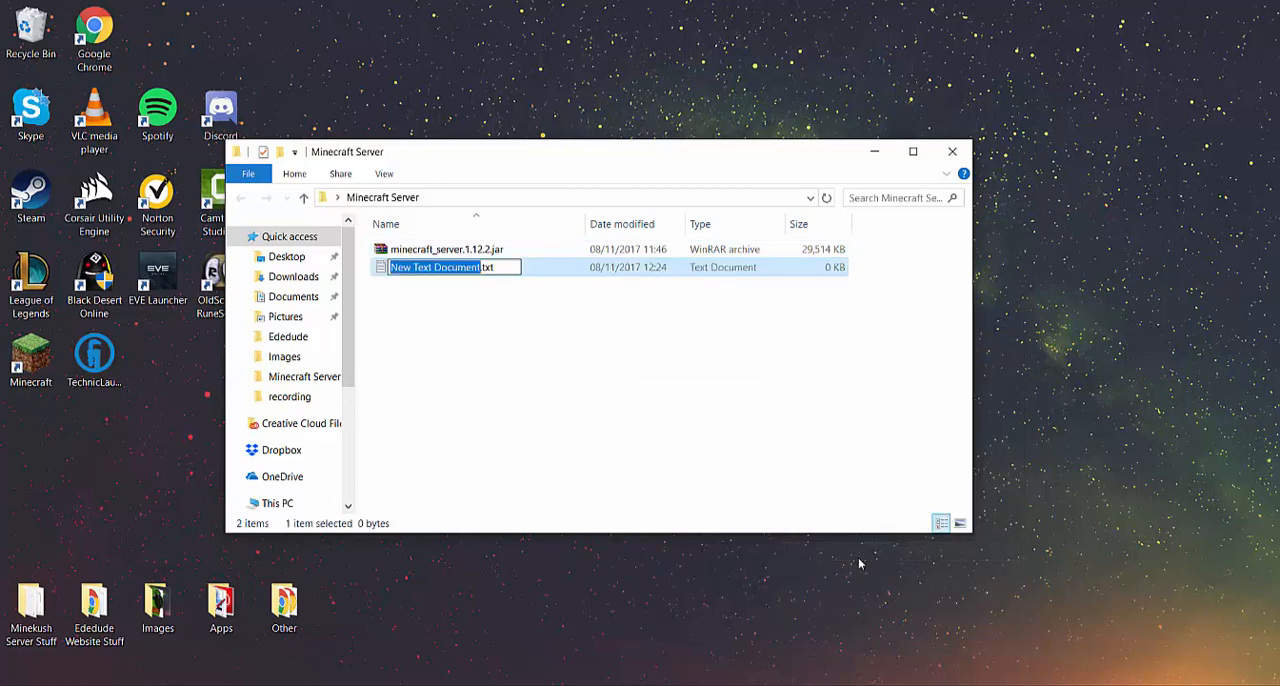
type("run")
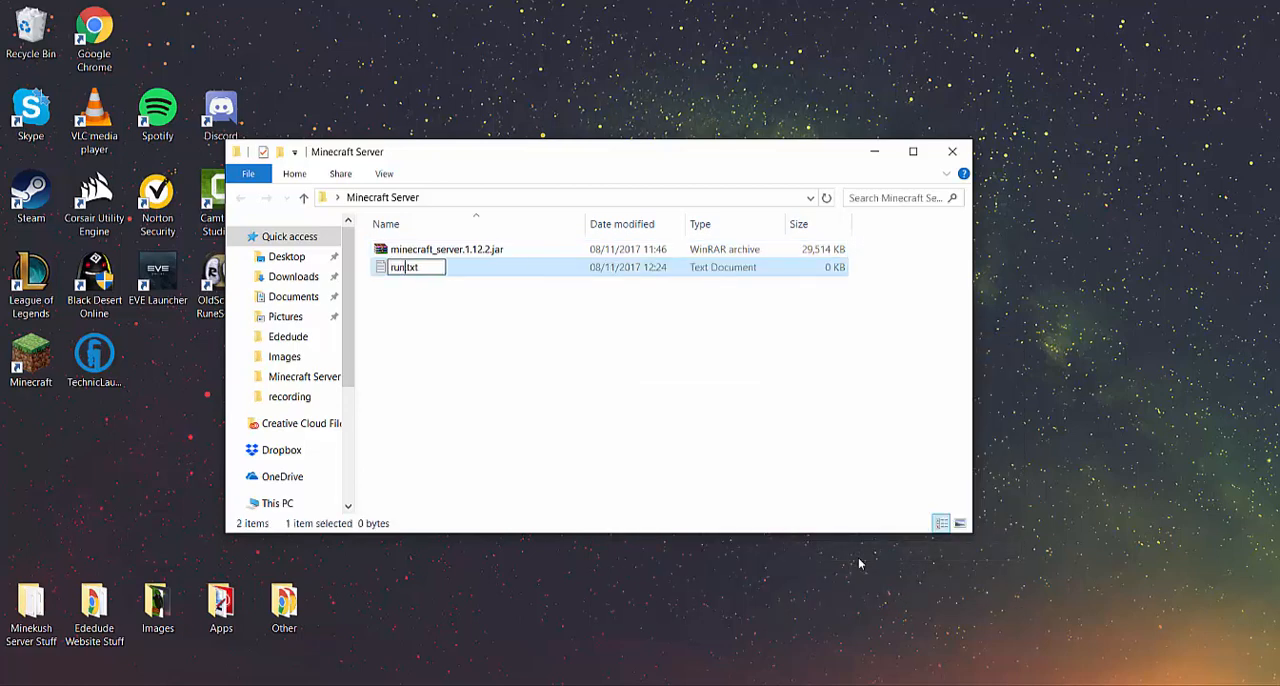
key("Return")
key("Return")
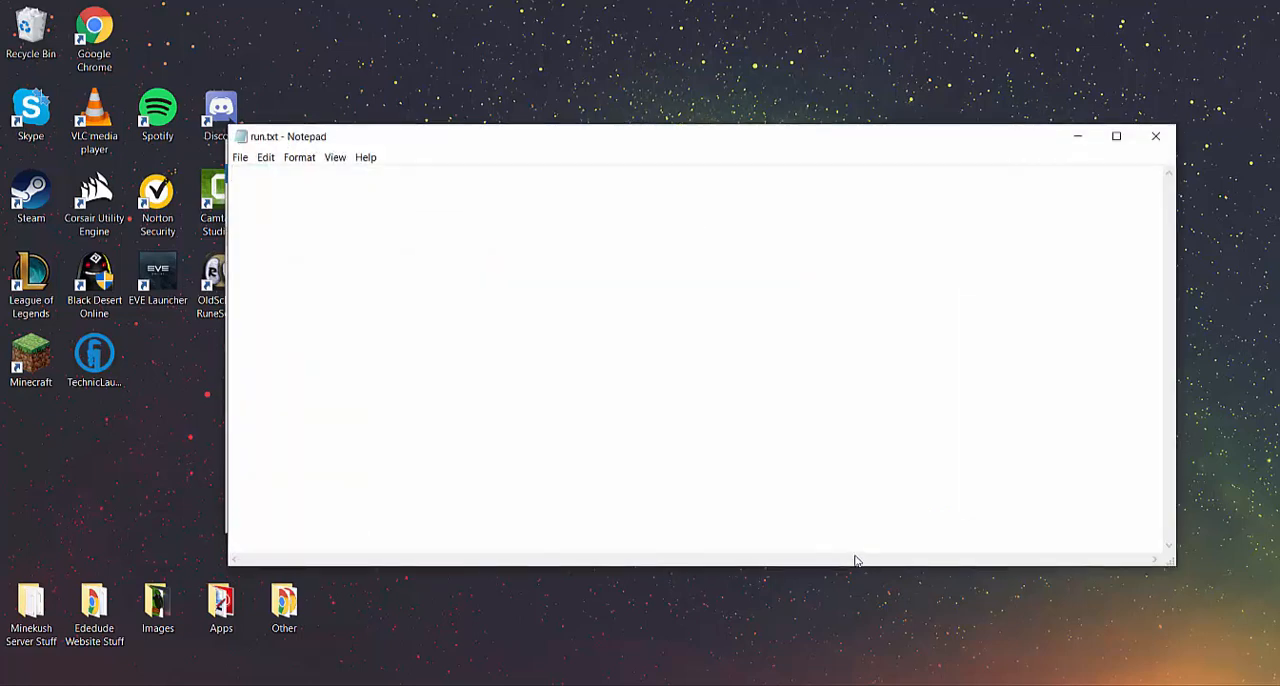
Copy the java launch command for minecraft_server.1.12.2.jar from the Minecraft download page into run.txt and save the file
left_click(495, 685)
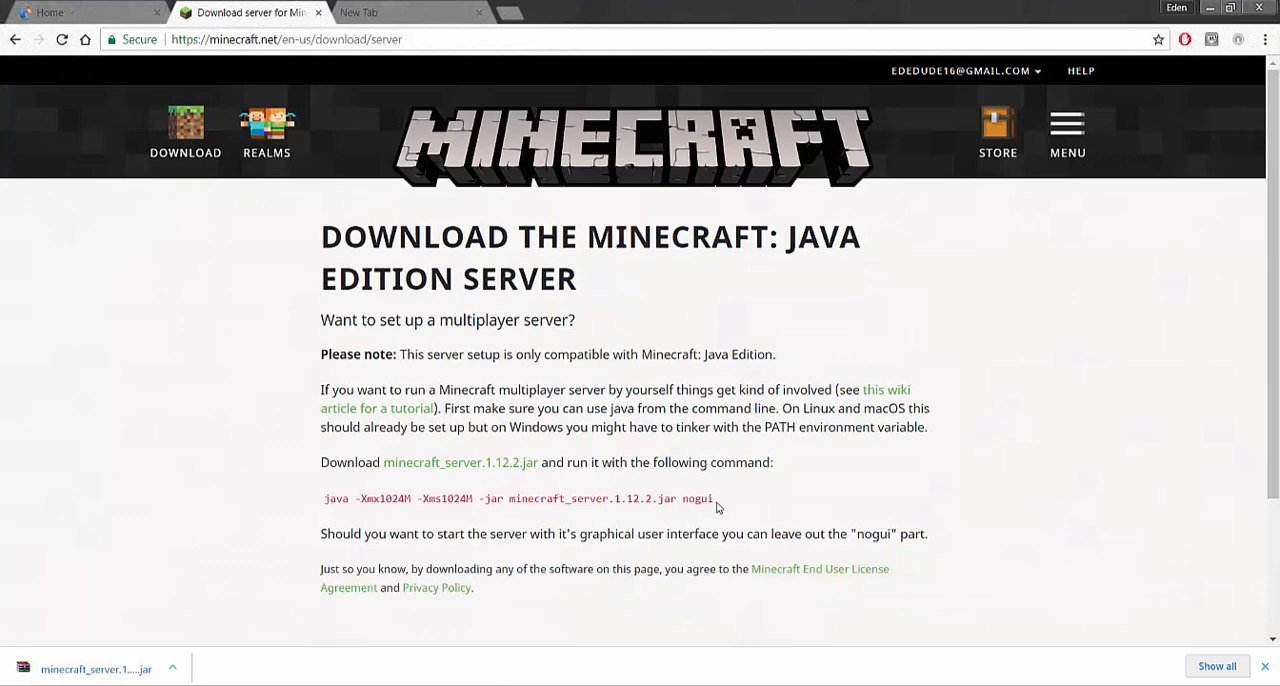
left_click_drag(715, 499, 324, 503)
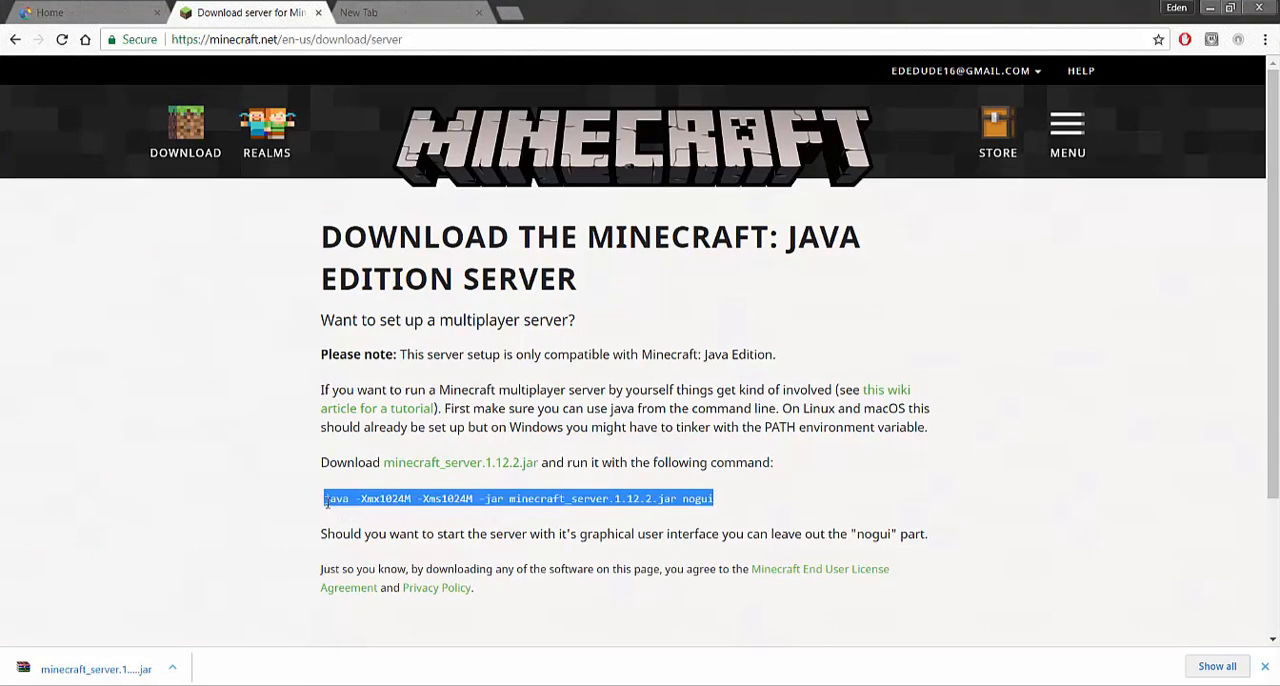
right_click(340, 506)
left_click(374, 516)
key("alt+Tab")
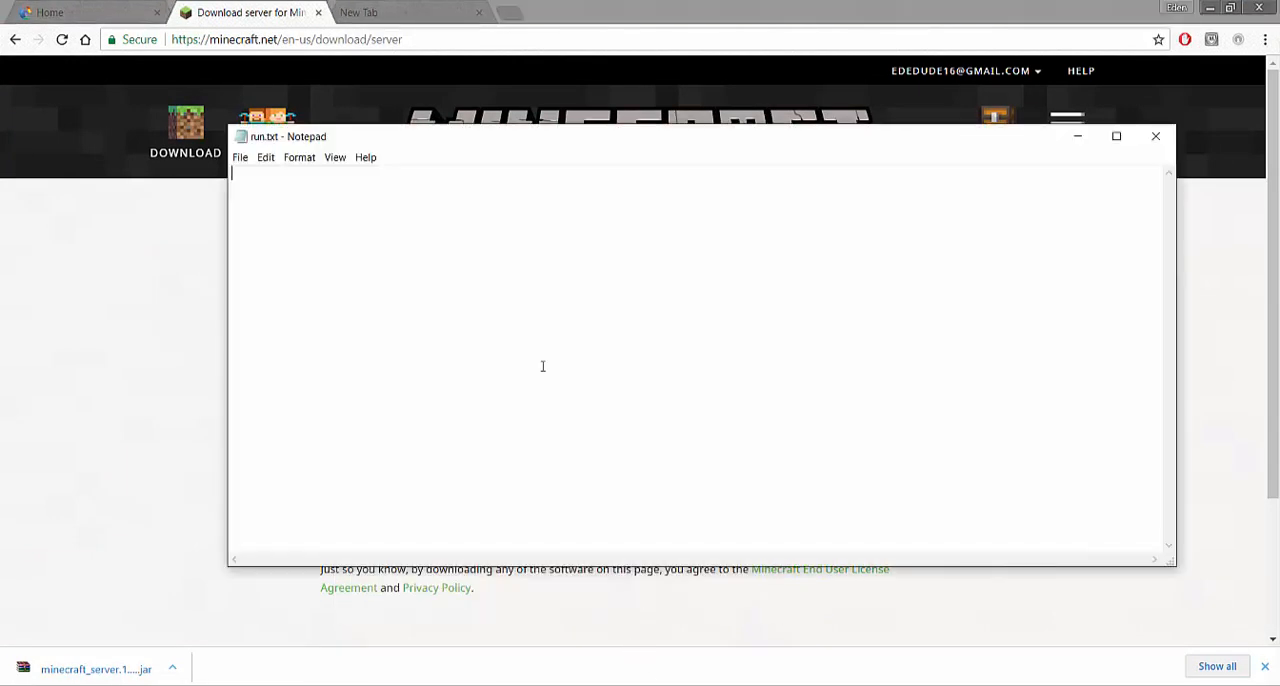
right_click(487, 273)
left_click(522, 338)
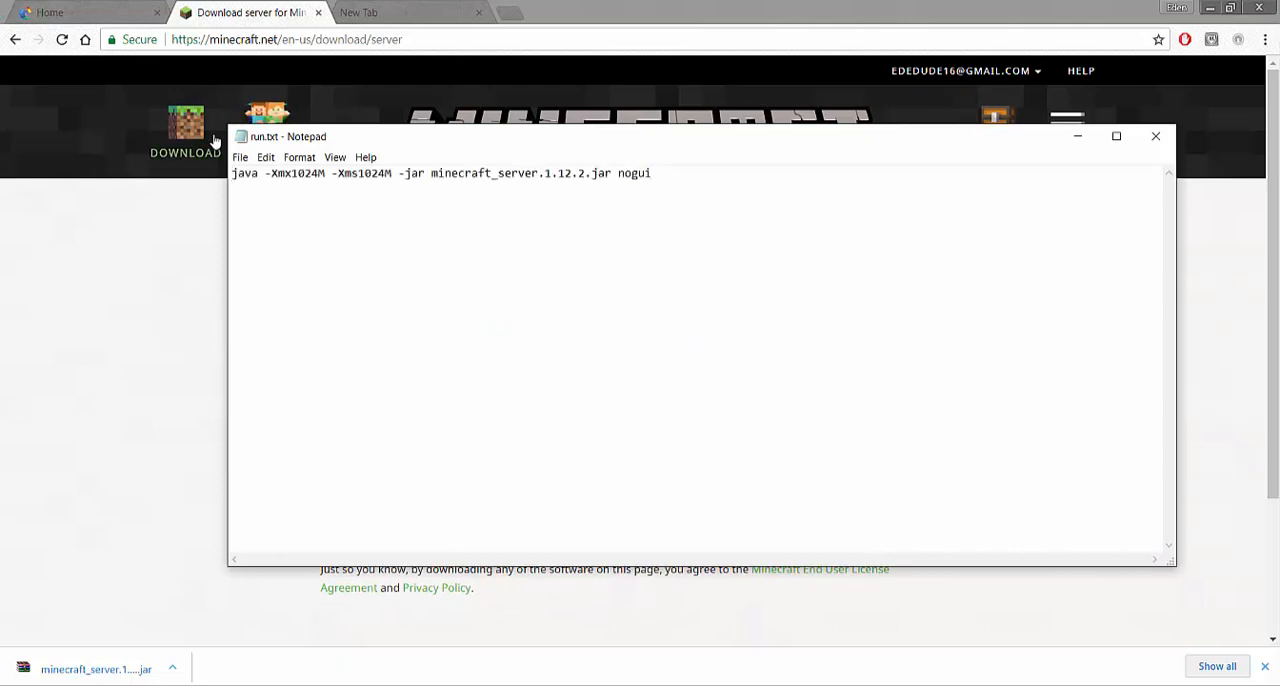
left_click(240, 157)
left_click(283, 211)
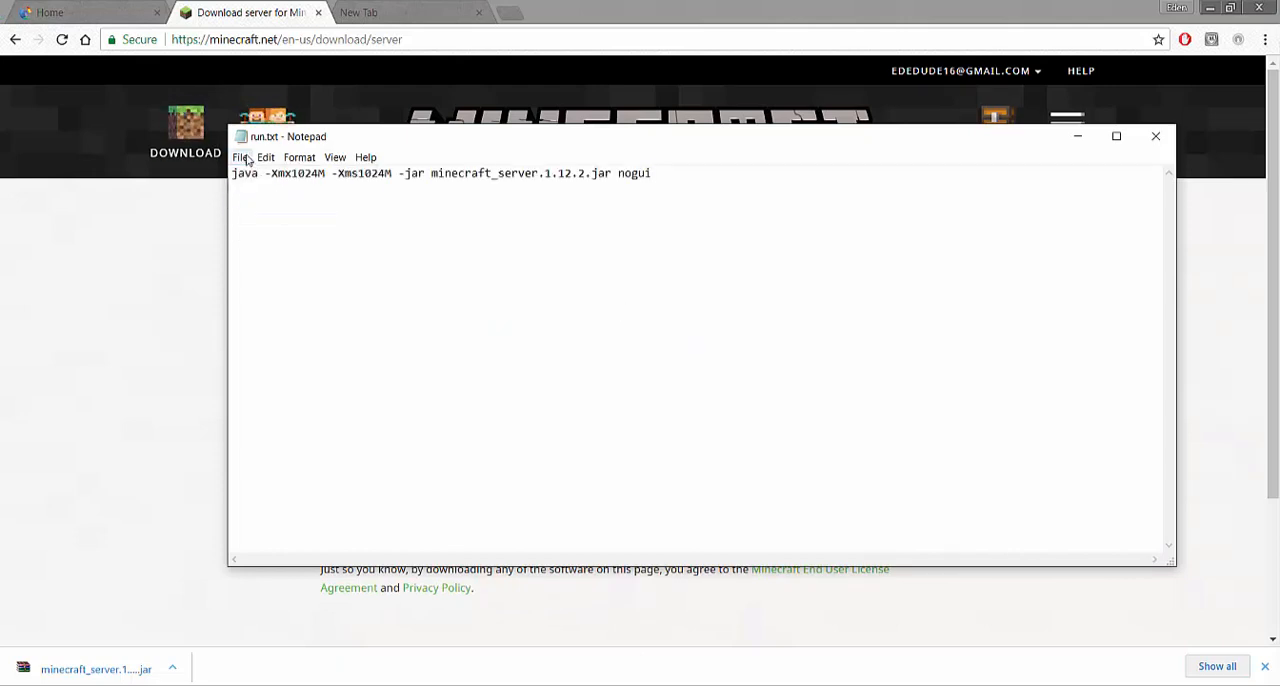
Save a copy of the launch command file as run.bat in the Minecraft Server folder, using the All Files type
left_click(241, 157)
left_click(285, 223)
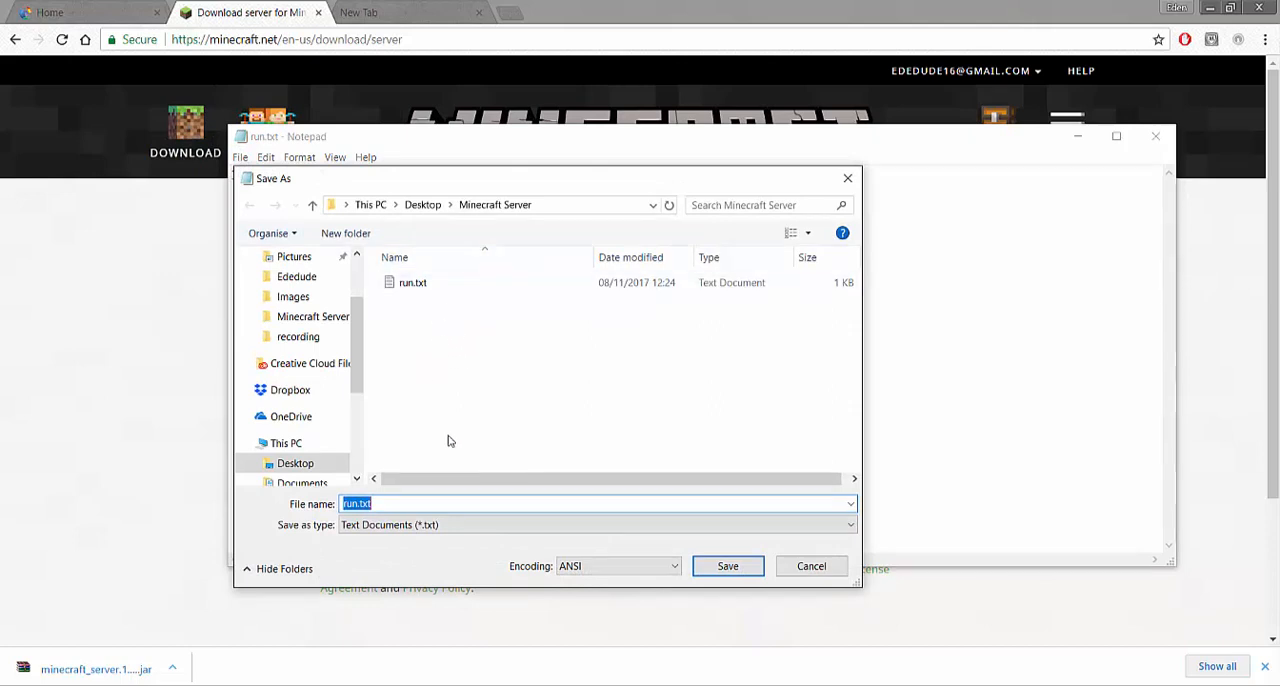
left_click(380, 525)
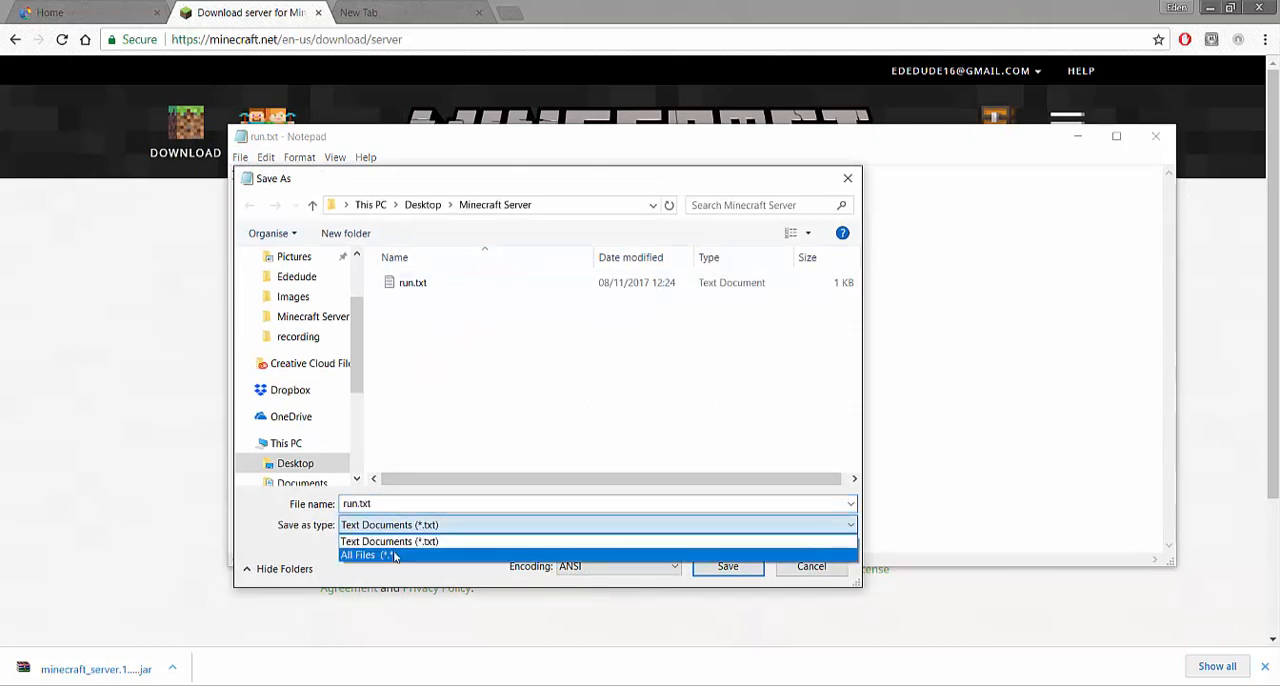
left_click(385, 553)
left_click(394, 503)
left_click(394, 503)
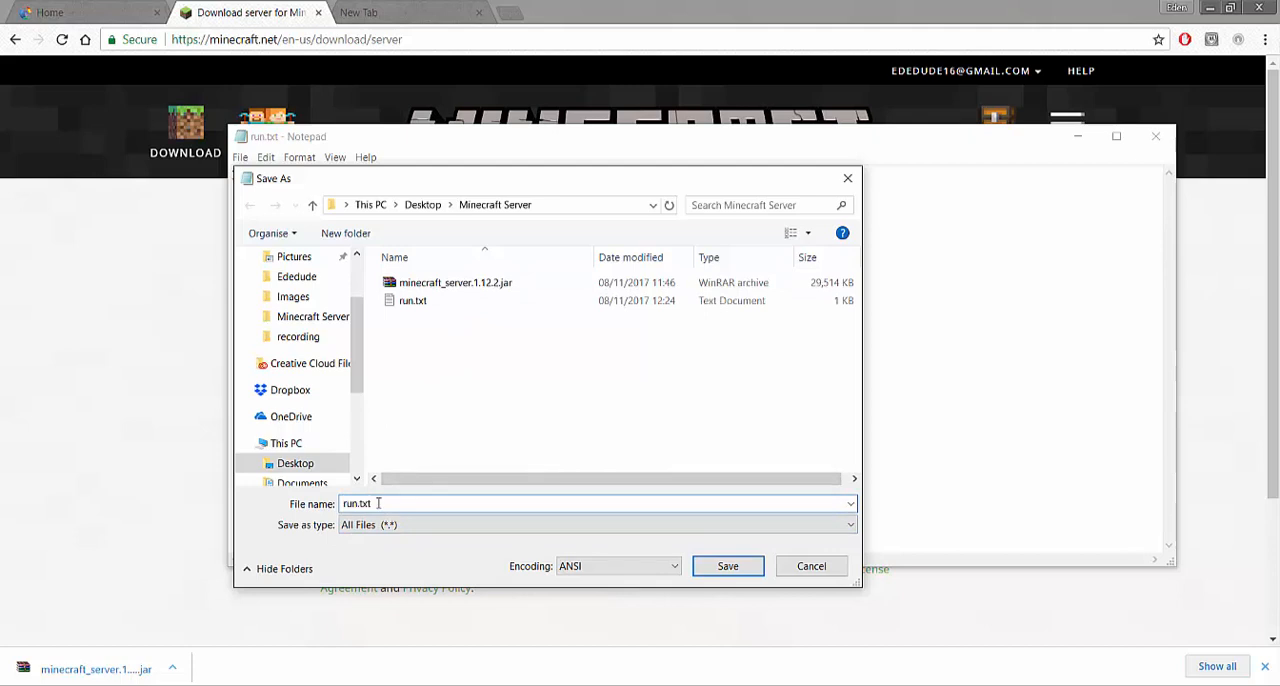
key("shift+Left")
key("shift+Left")
key("shift+Left")
type("bat")
left_click(720, 562)
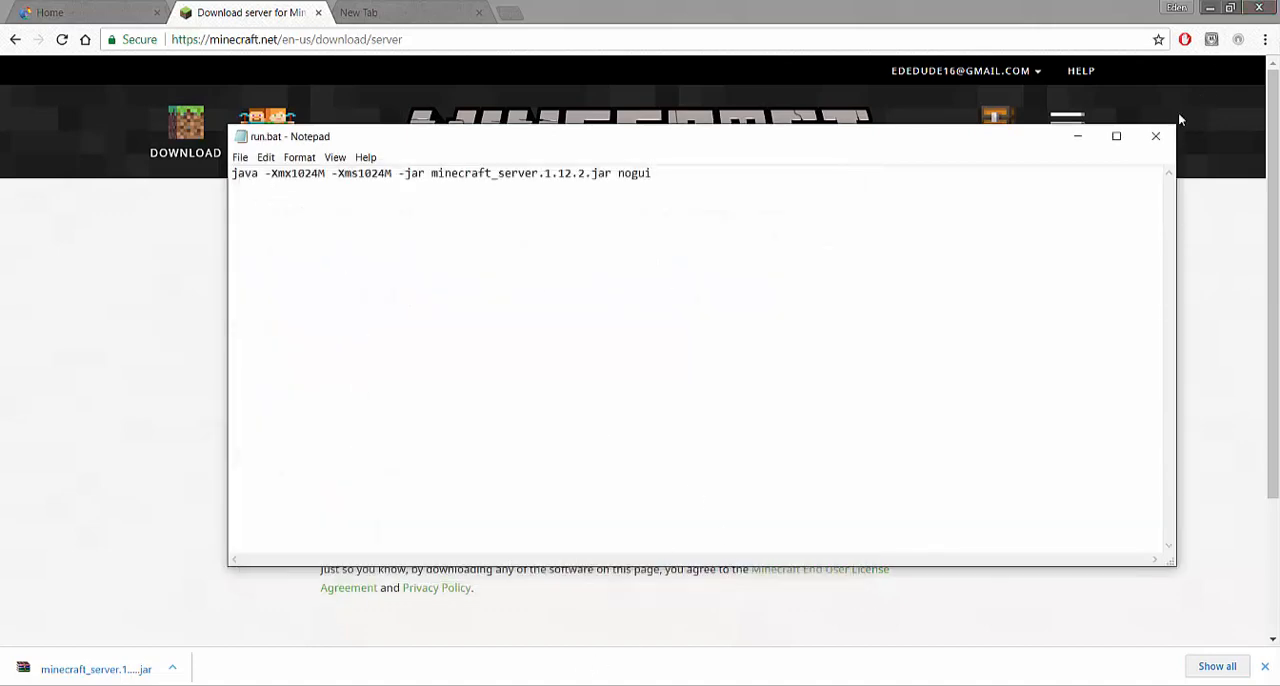
Close Notepad, minimize the browser and run run.bat from the Minecraft Server folder
left_click(1157, 147)
left_click(1210, 8)
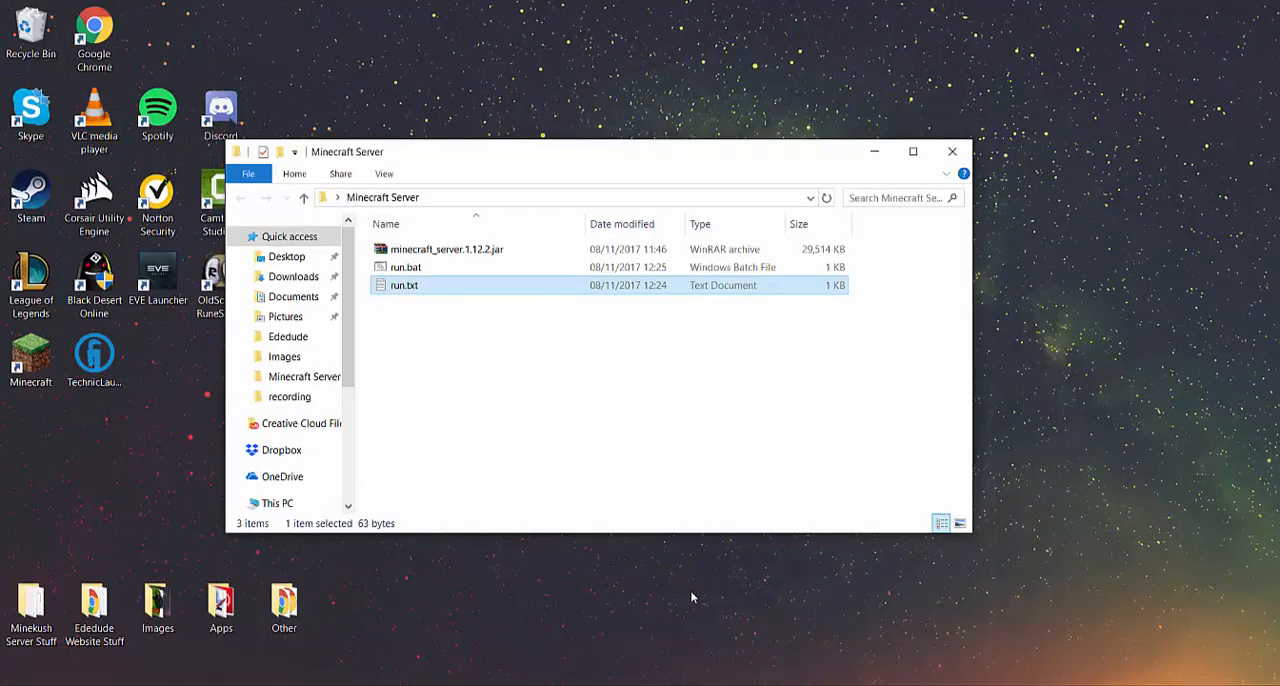
left_click(445, 269)
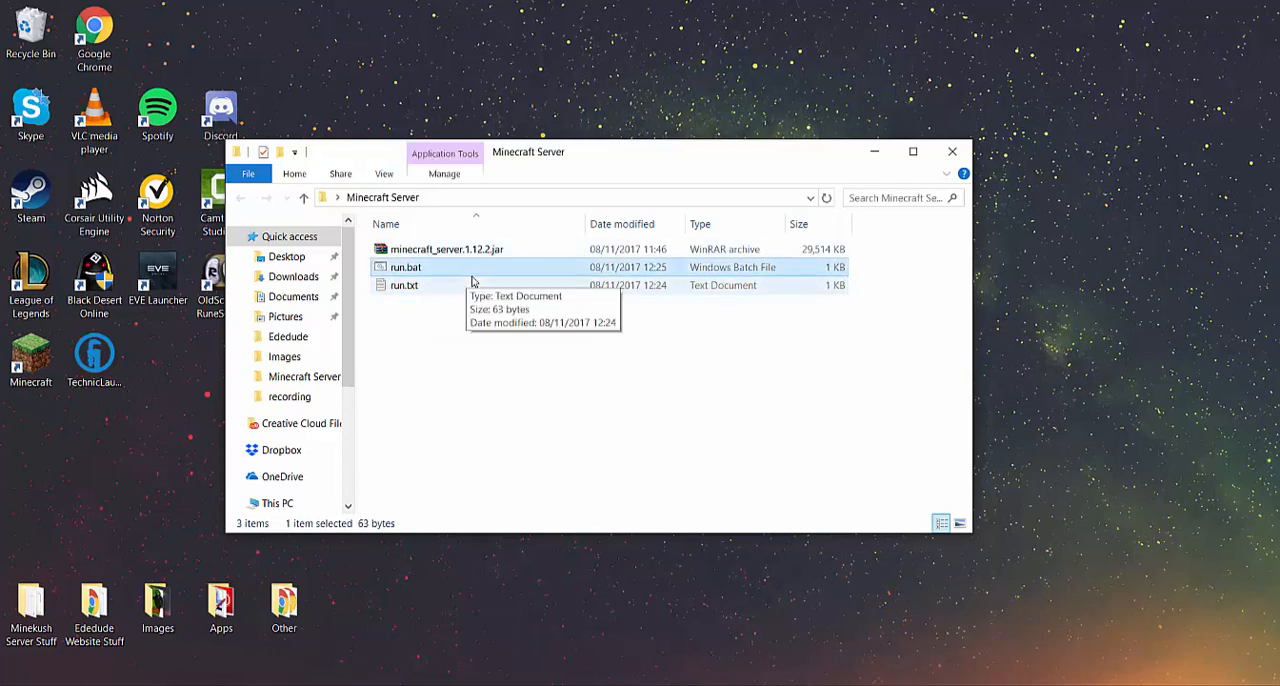
double_click(457, 272)
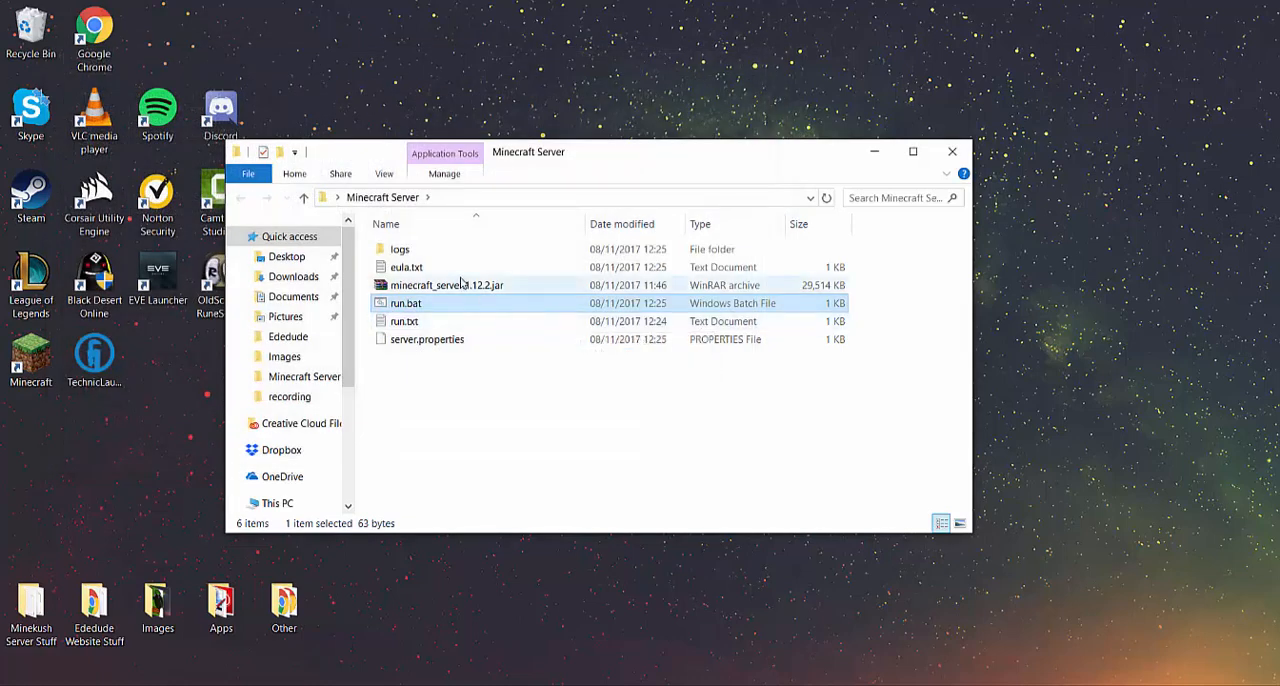
Open eula.txt, change the agreement line to eula=true, then save and close the file
double_click(490, 267)
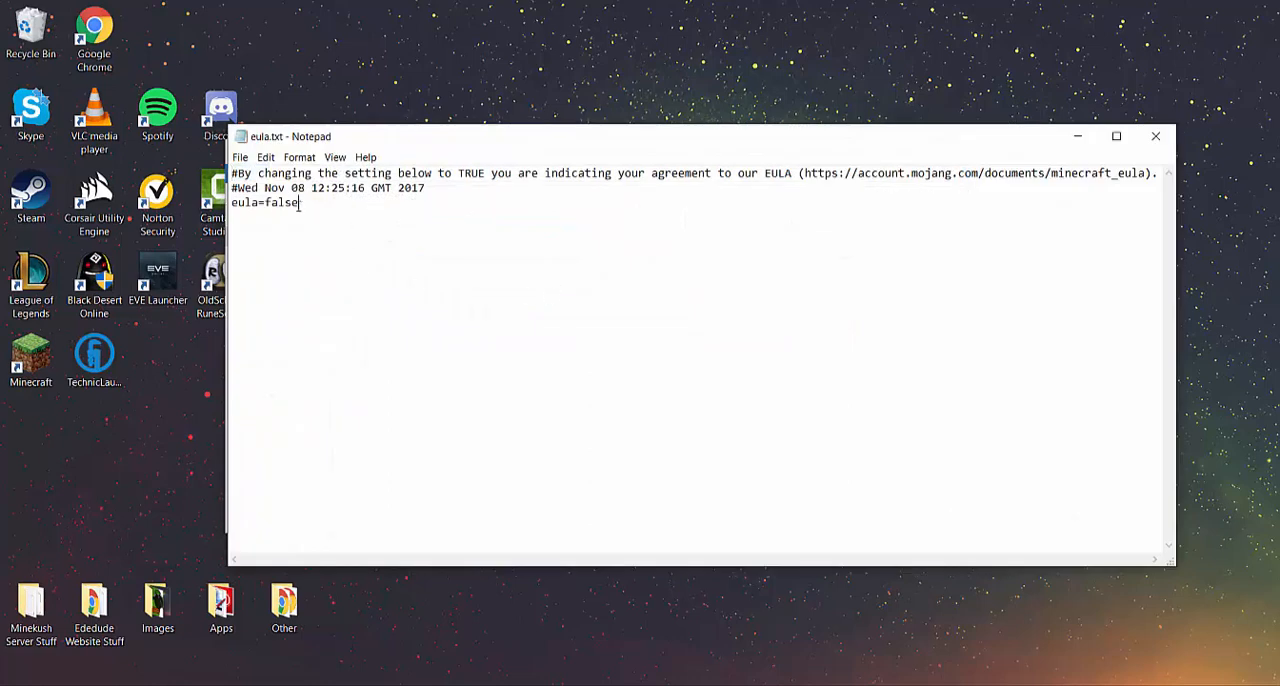
left_click_drag(299, 203, 265, 203)
type("true")
left_click(240, 157)
left_click(265, 206)
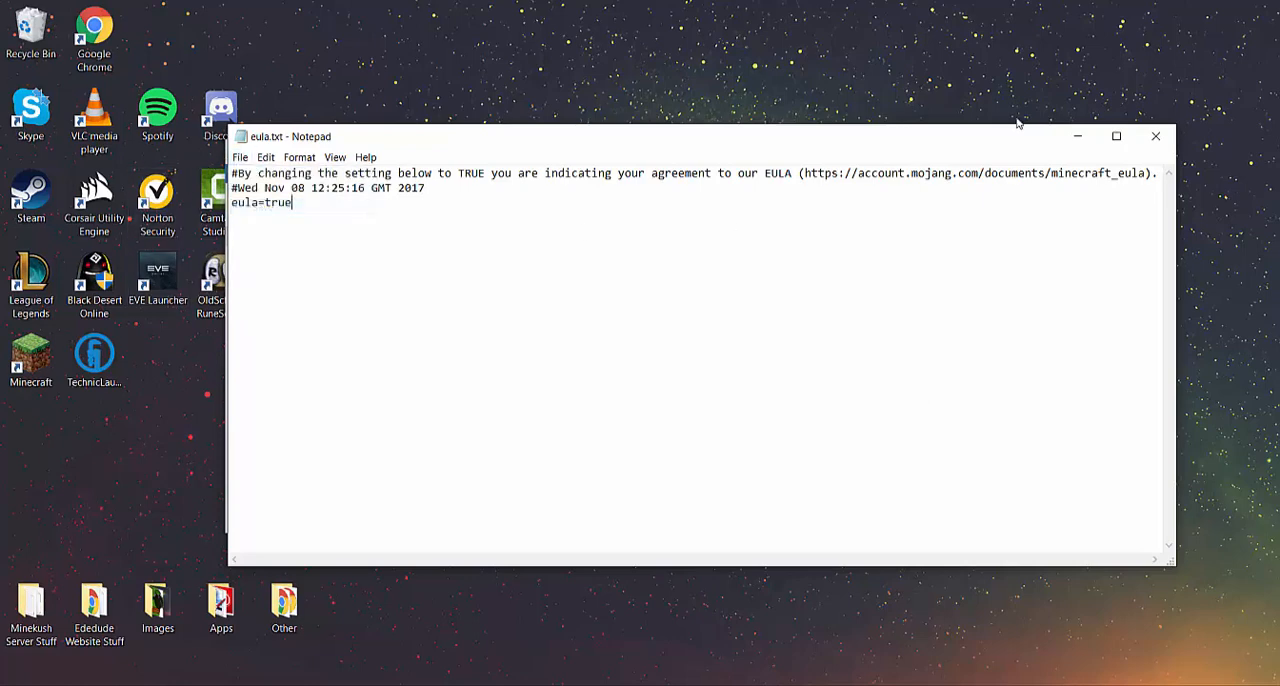
left_click(1155, 136)
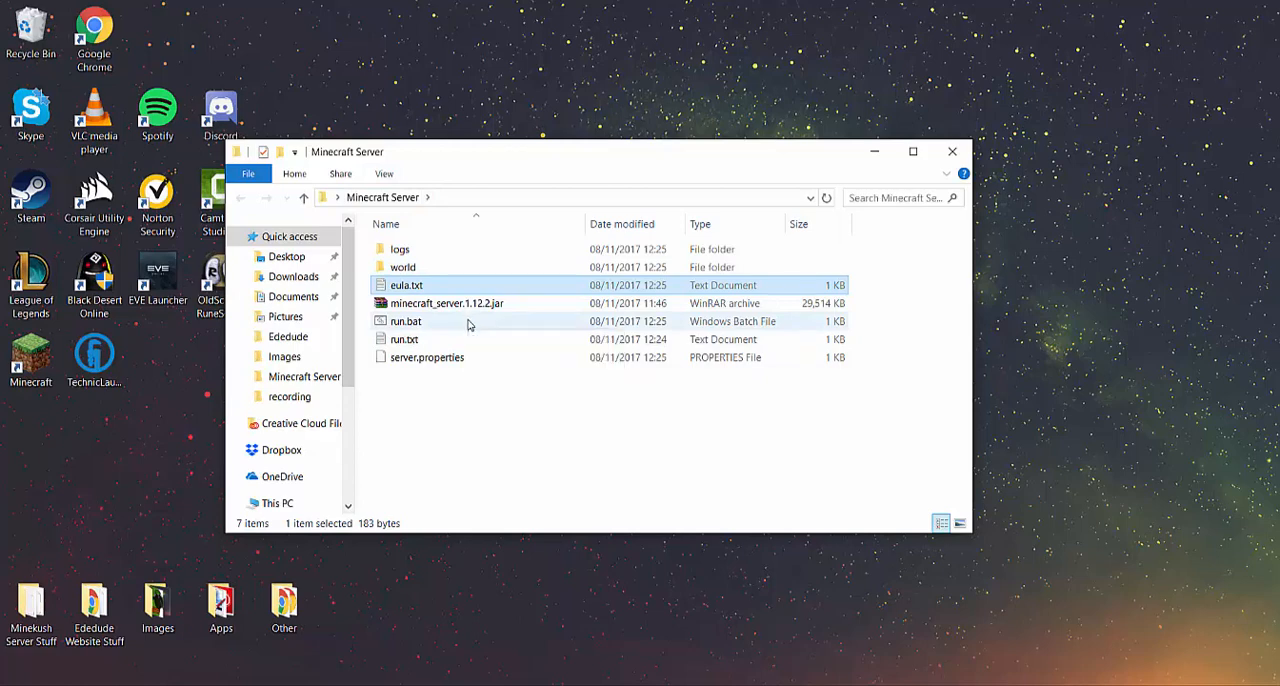
Run run.bat again to start the server, check the folder's files and the console output, and minimize the console
double_click(467, 322)
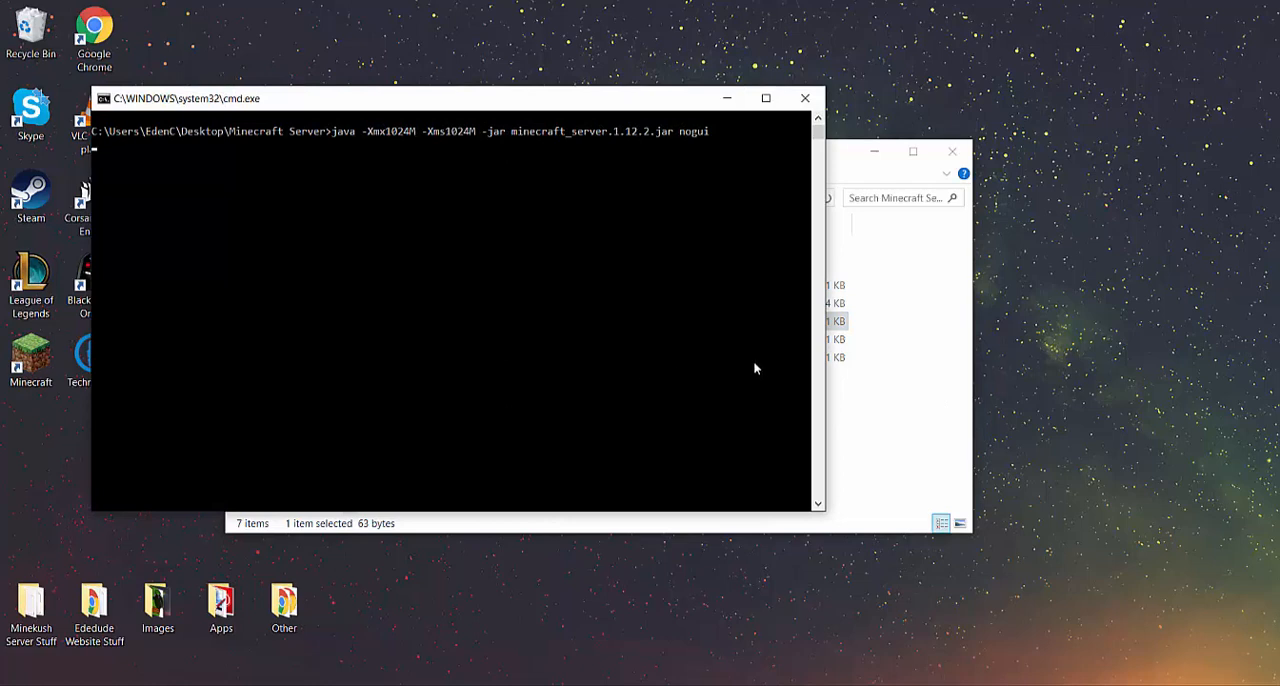
left_click(868, 392)
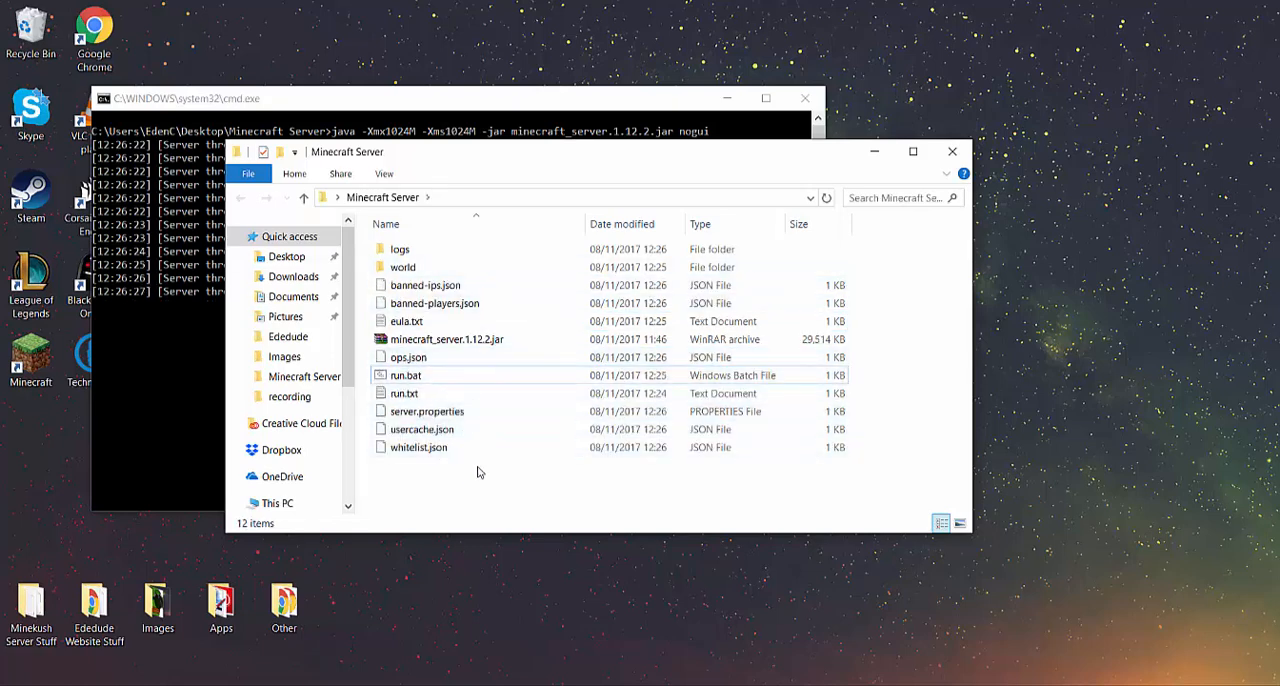
left_click(200, 422)
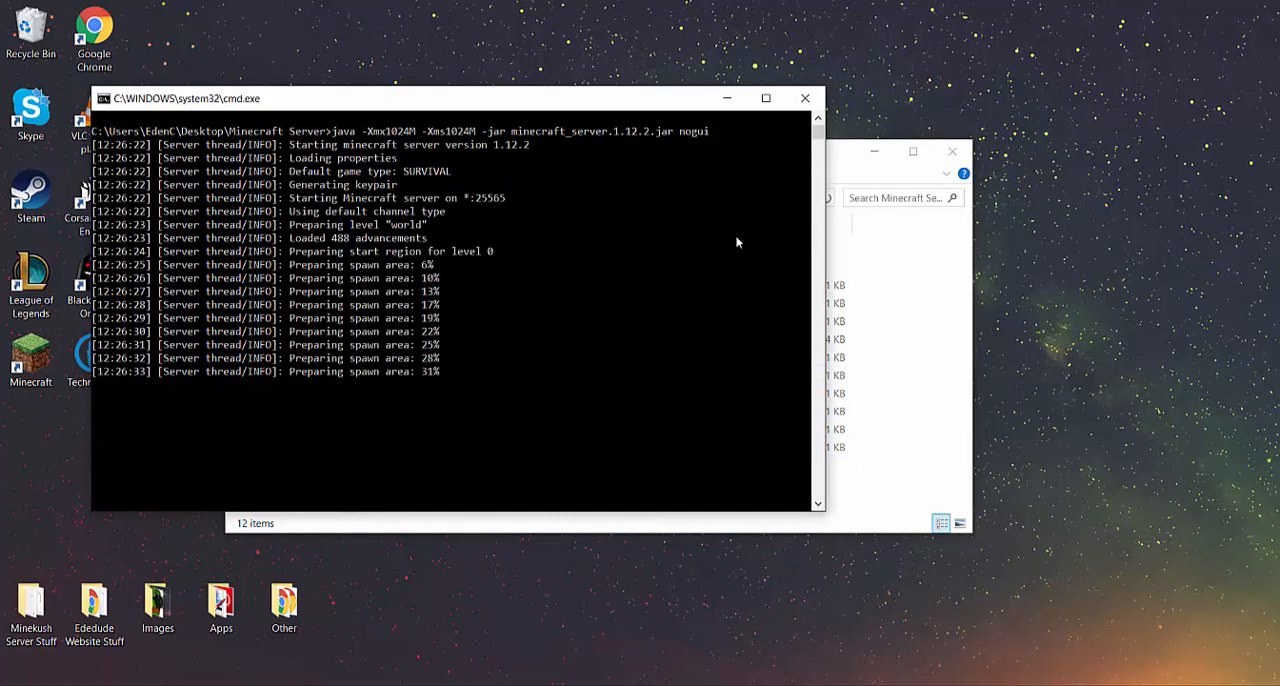
left_click(727, 98)
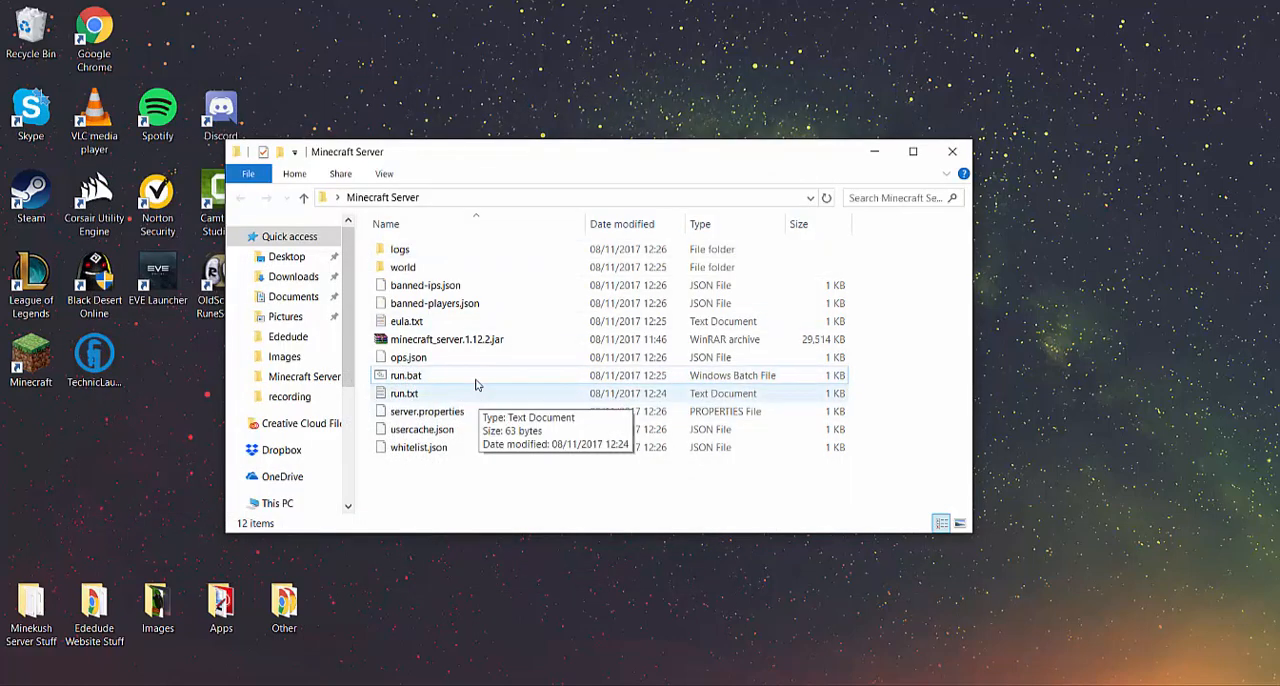
Open server.properties in Notepad++ and set level-name to newworld
left_click(485, 413)
right_click(492, 418)
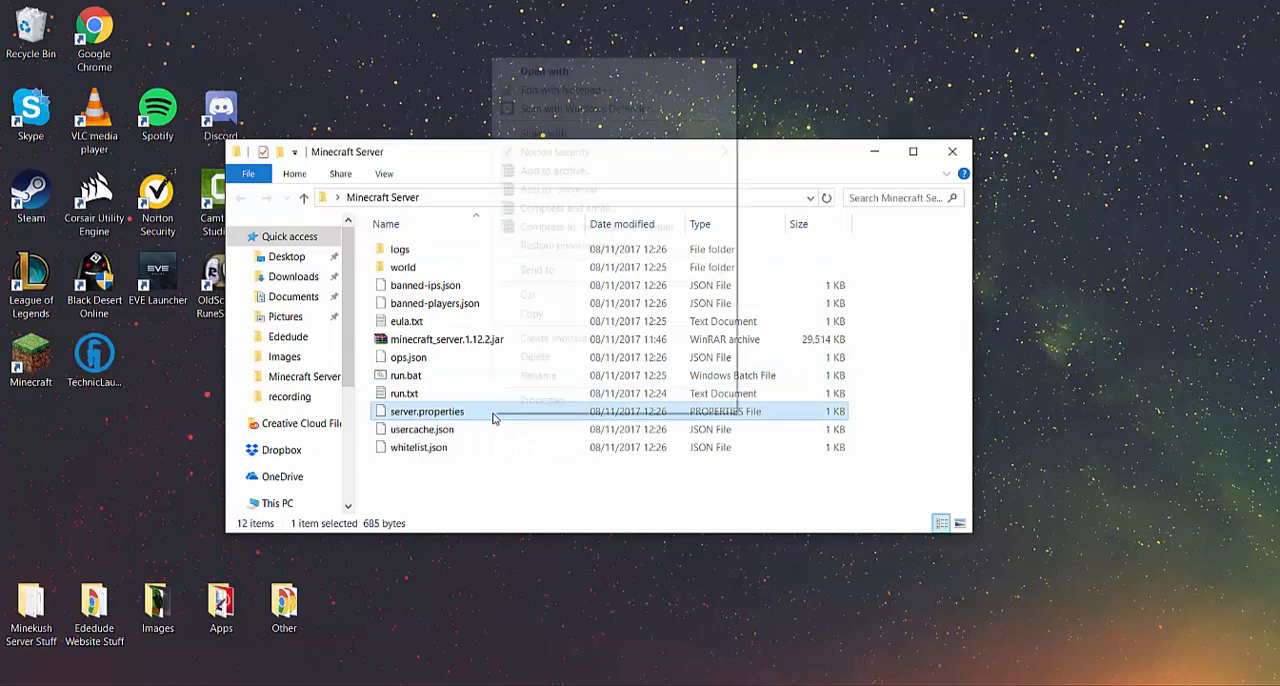
left_click(590, 89)
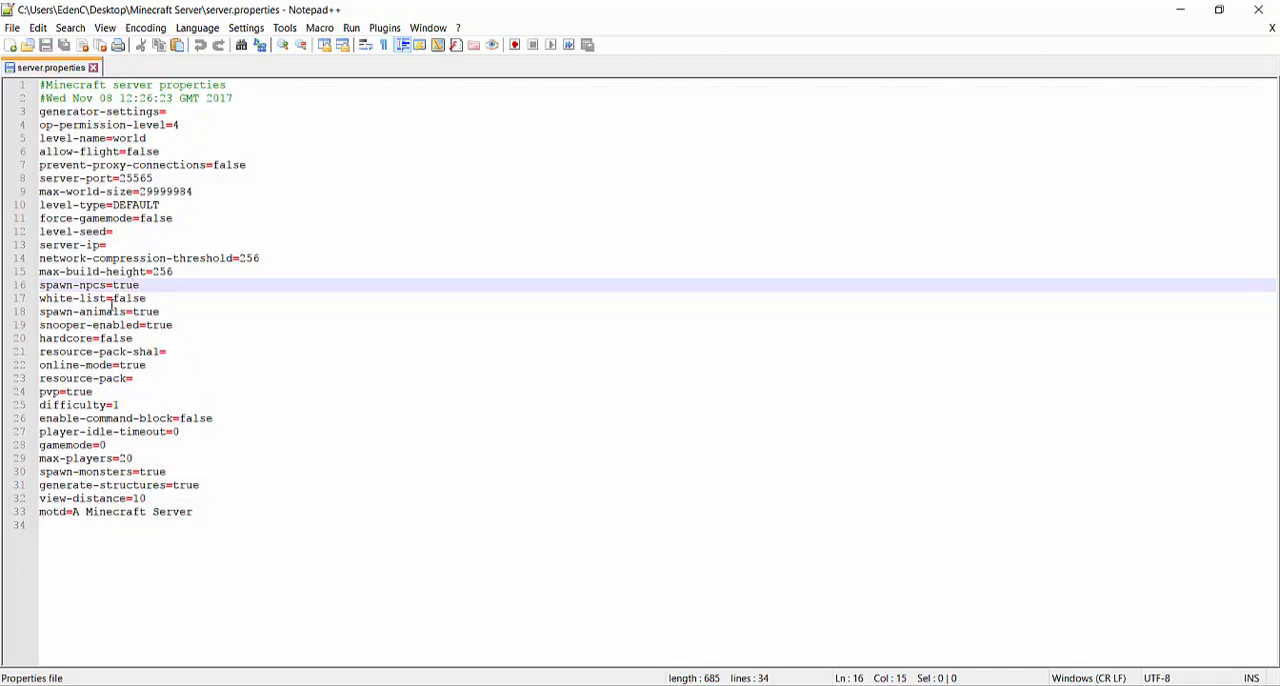
left_click(128, 231)
left_click(160, 138)
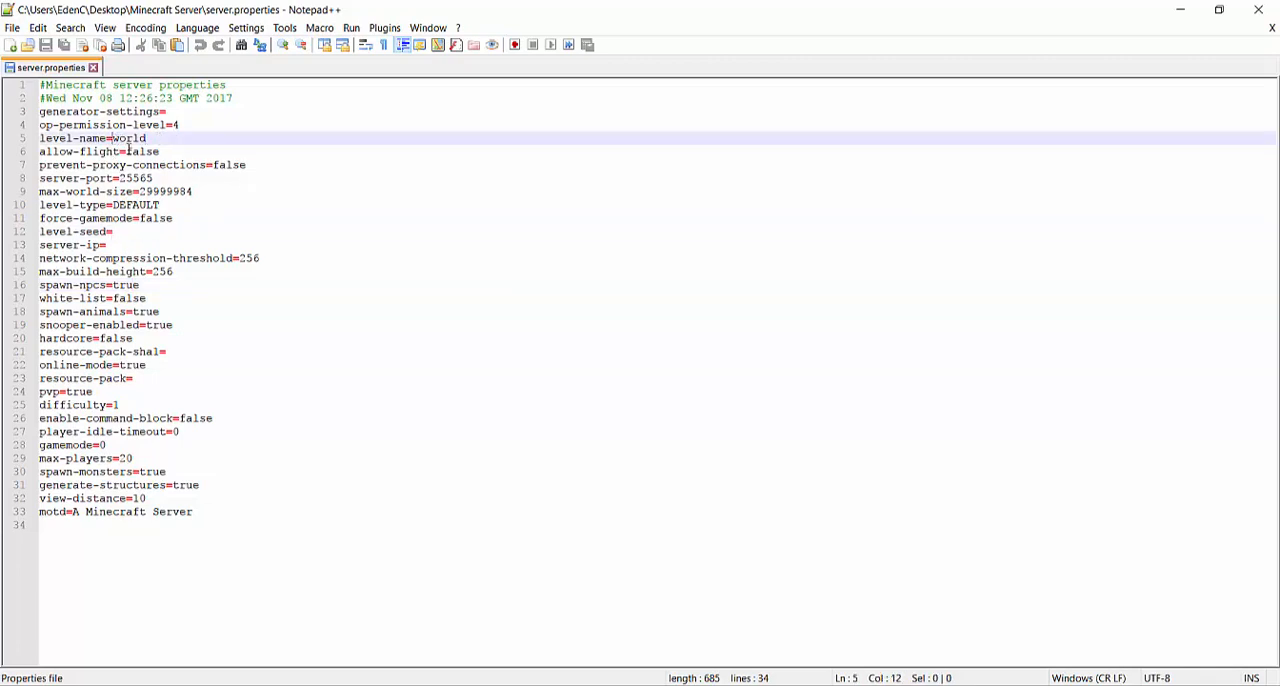
type("new")
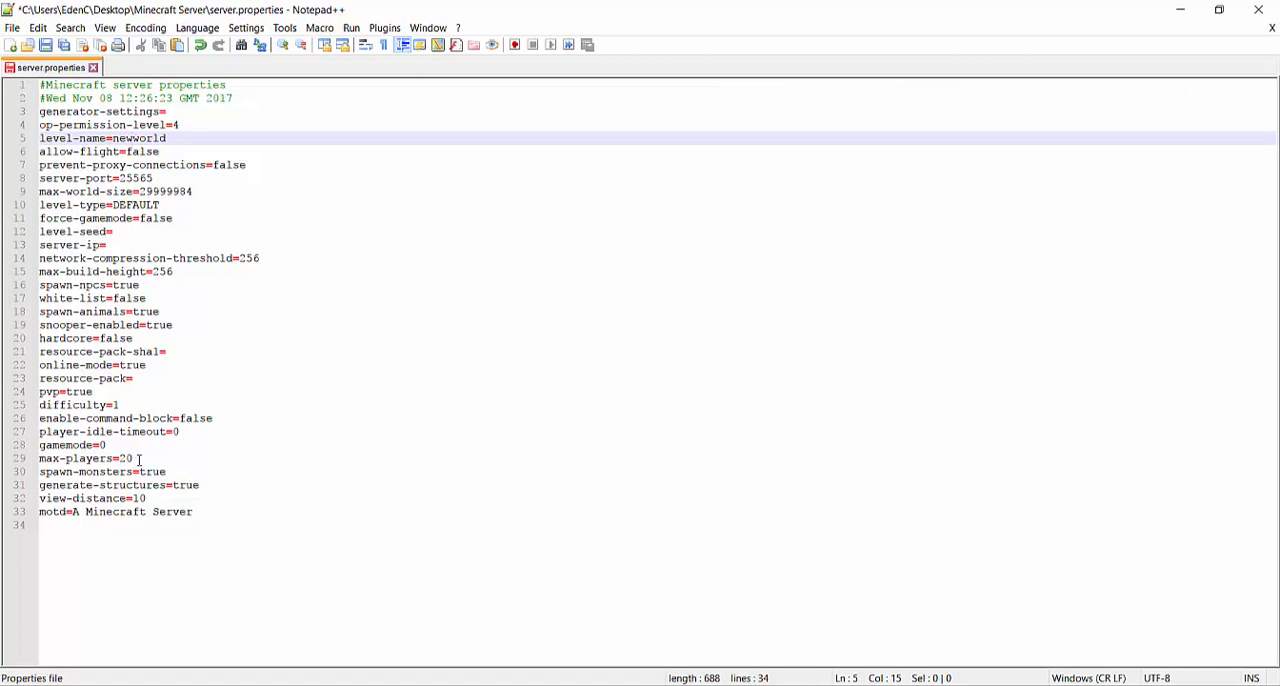
Open a Command Prompt and run ipconfig to list the network adapter addresses
left_click(111, 245)
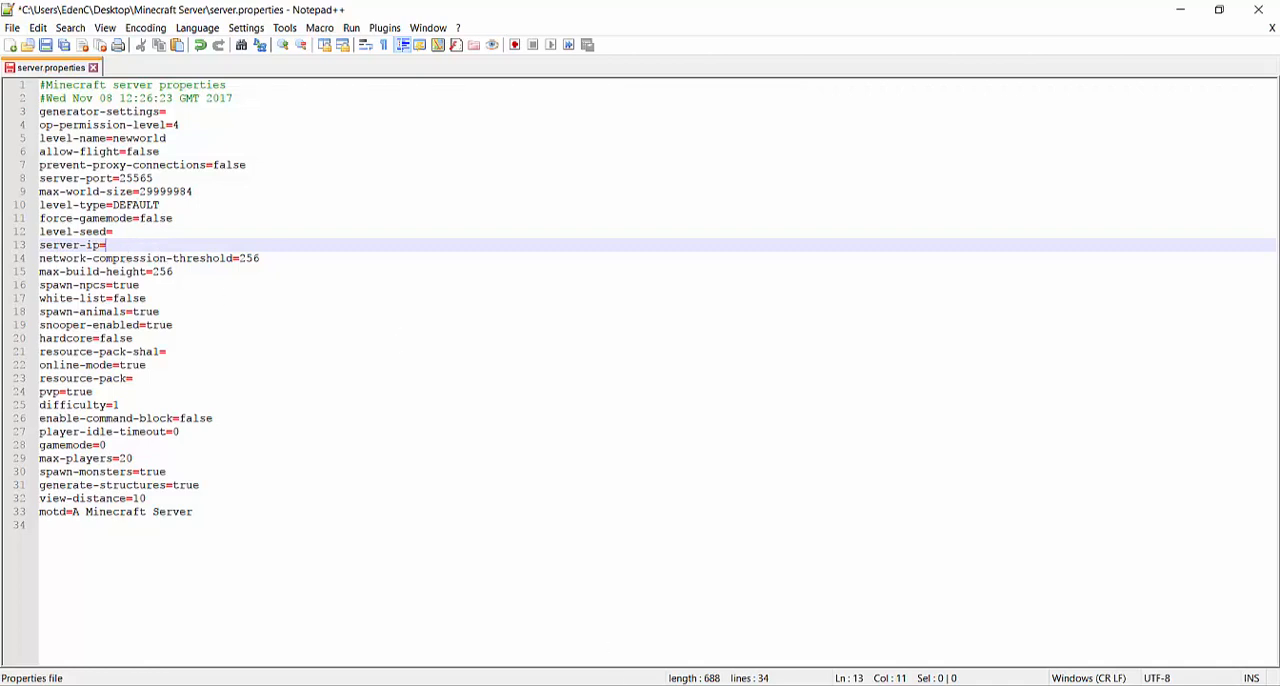
key("super")
type("cm")
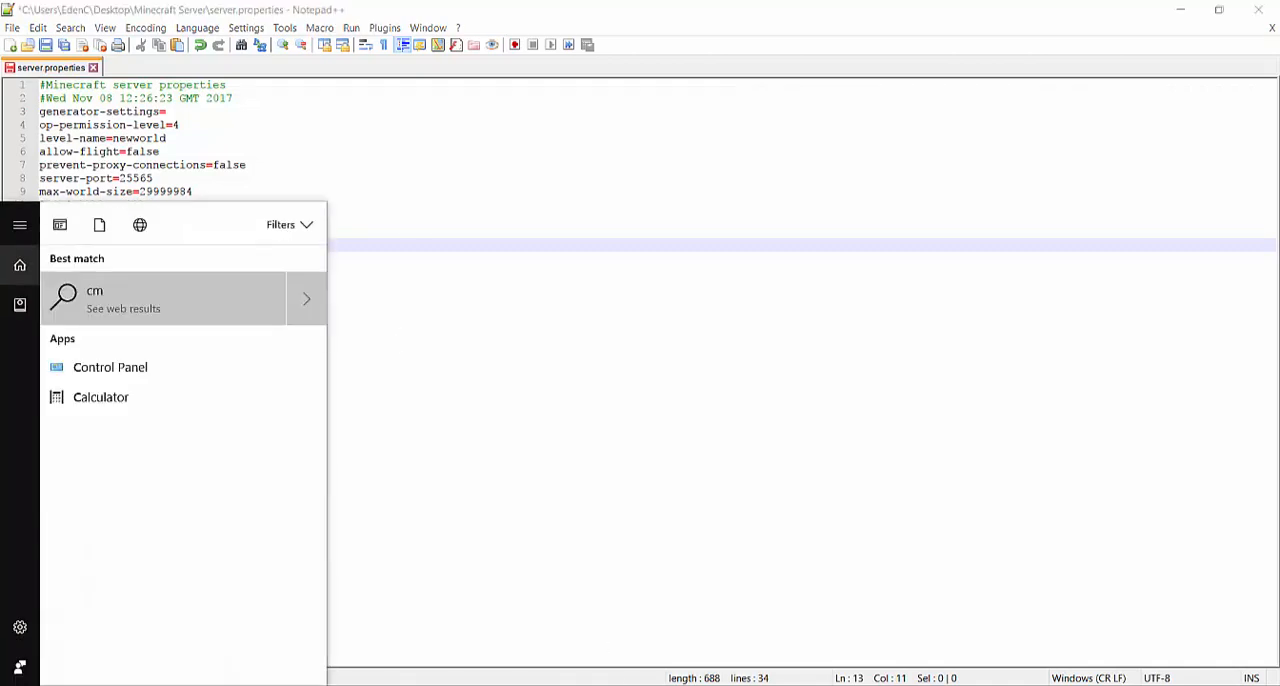
type("d")
key("Return")
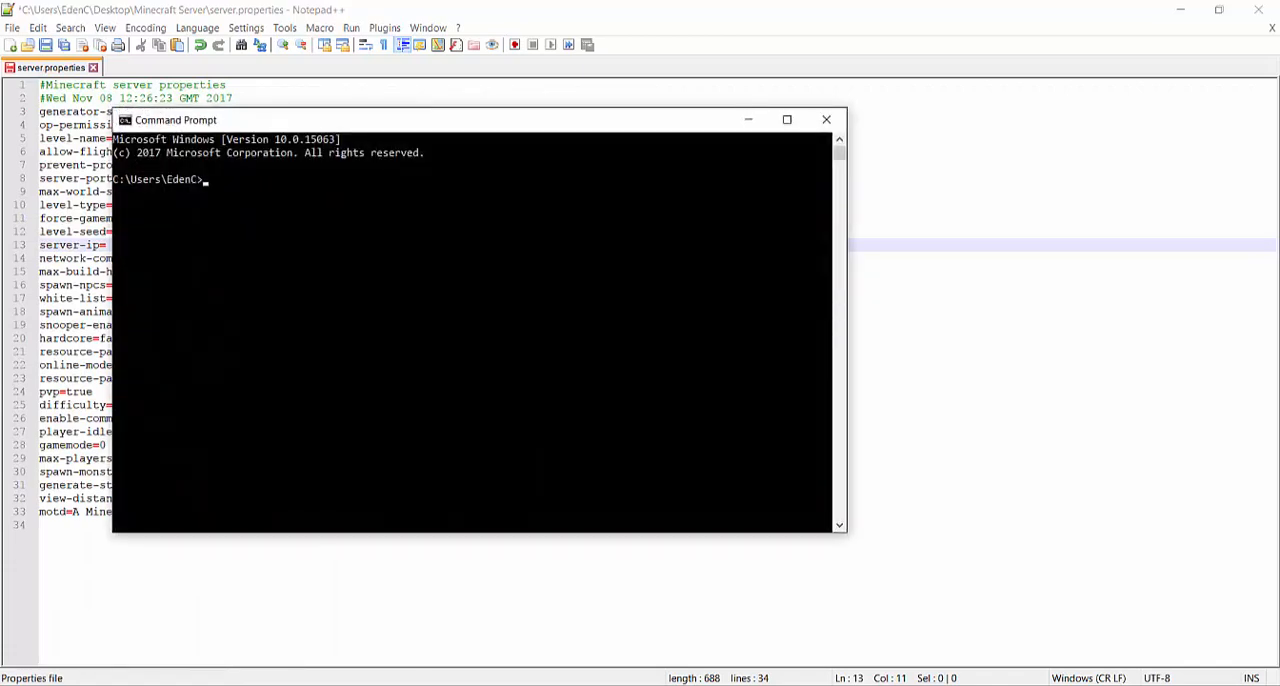
type("ipconfig")
key("Return")
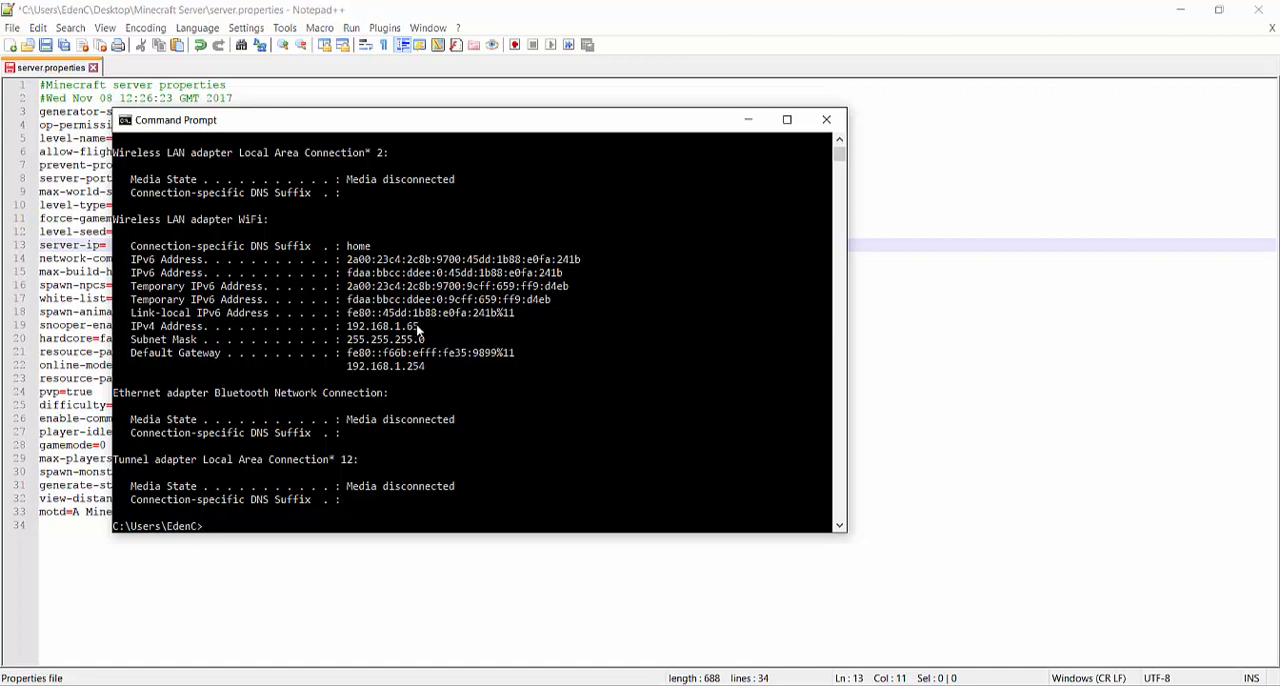
Copy the WiFi IPv4 address 192.168.1.65 into server-ip, keeping the unsaved edits, then save and close server.properties
left_click_drag(418, 330, 347, 329)
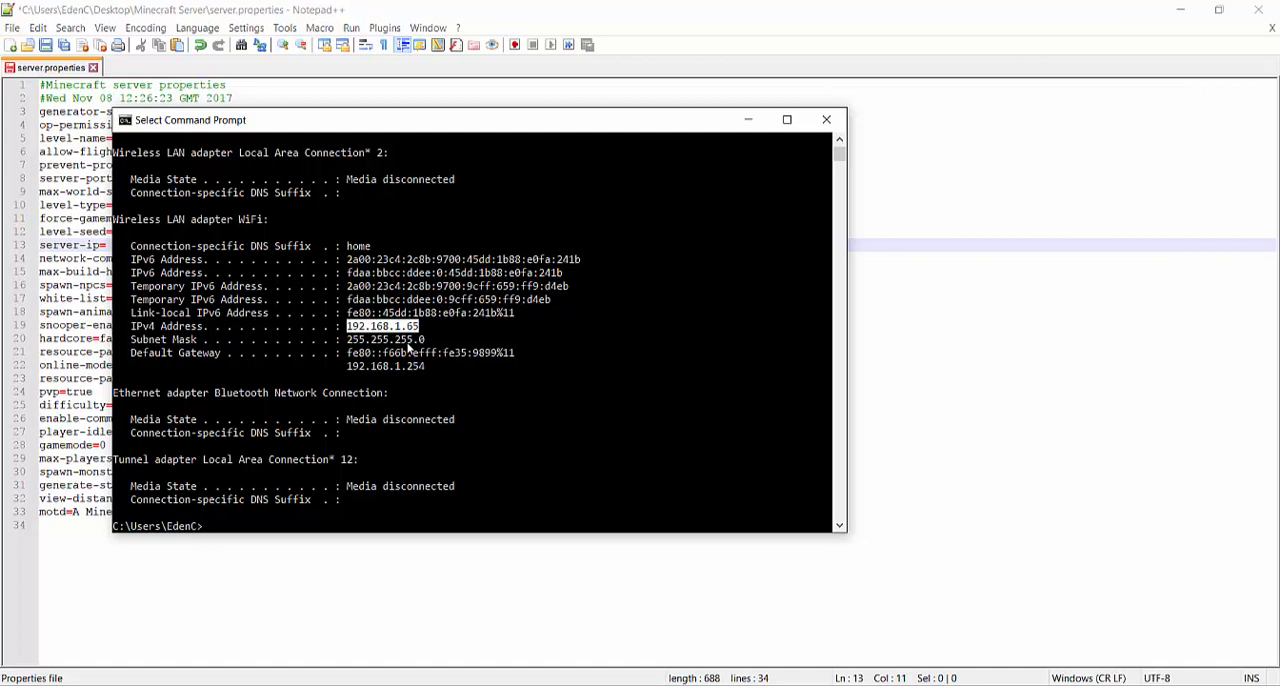
key("ctrl+c")
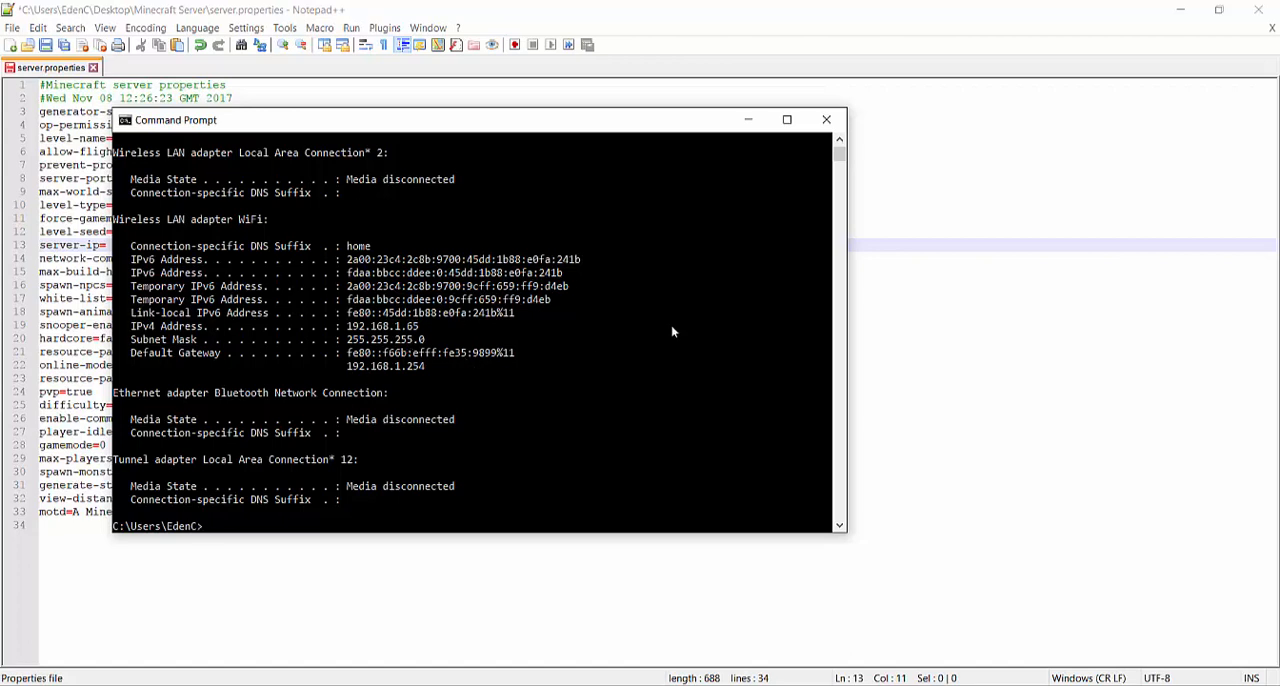
left_click(1134, 193)
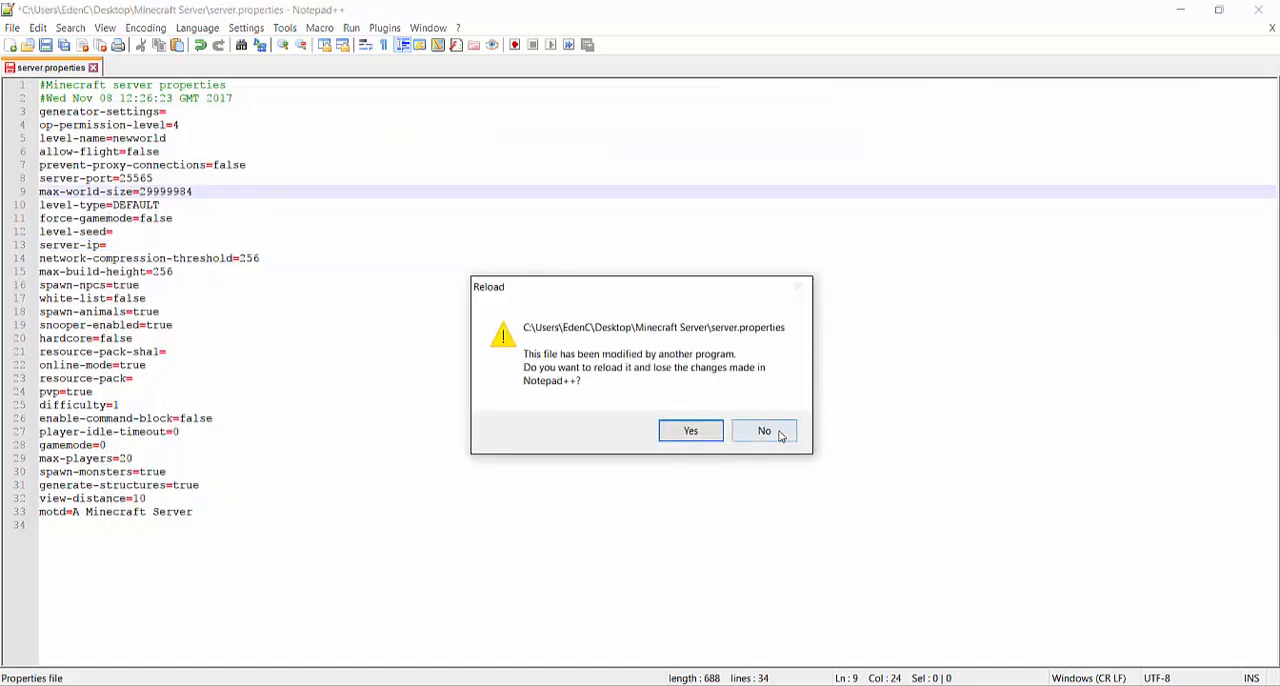
left_click(764, 431)
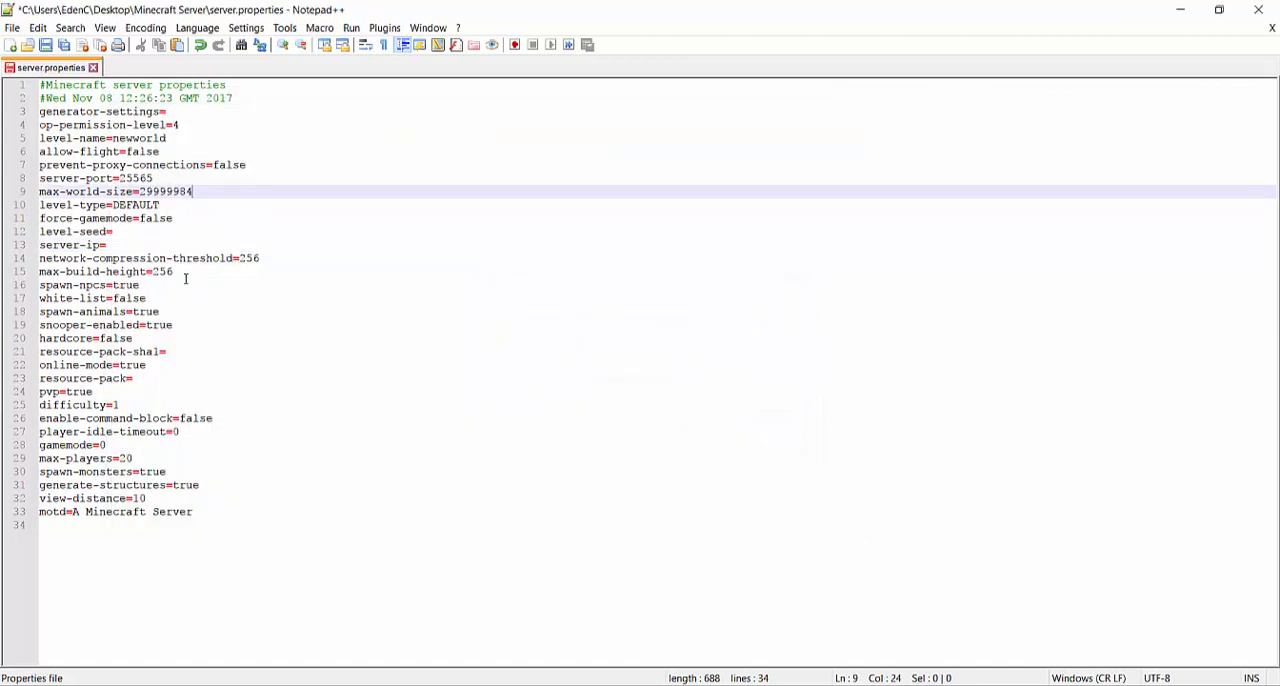
left_click(205, 246)
key("ctrl+v")
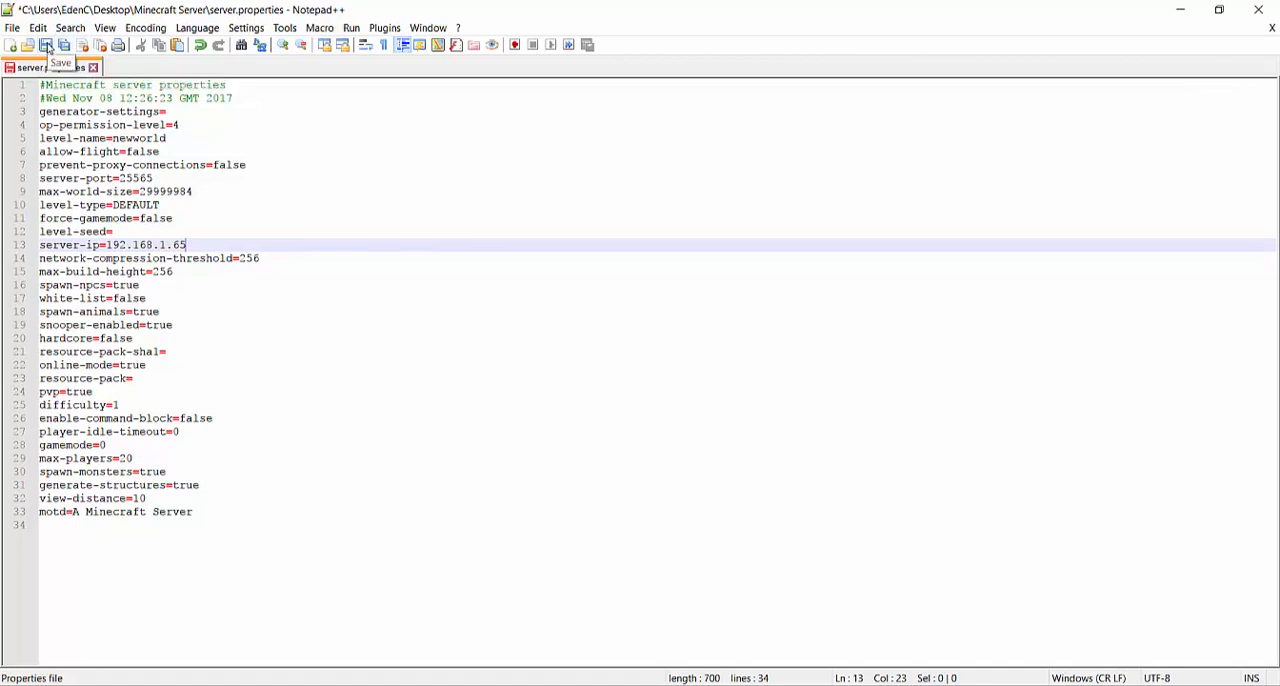
left_click(46, 47)
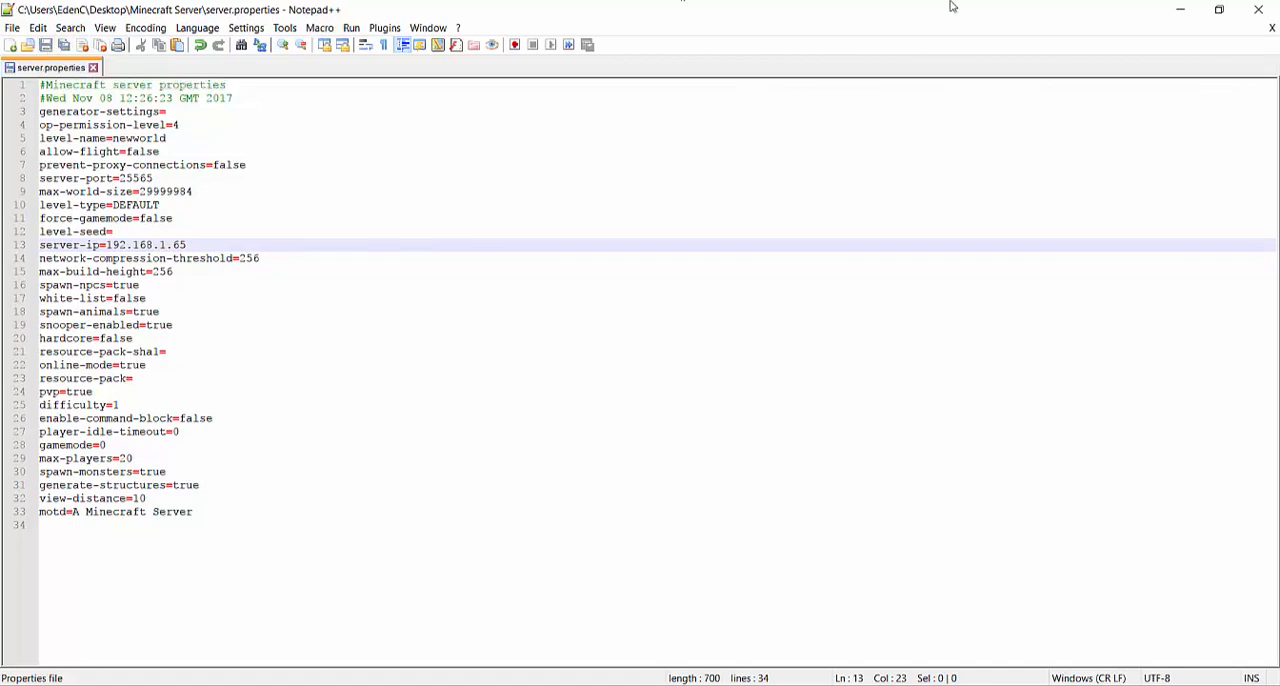
left_click(1259, 8)
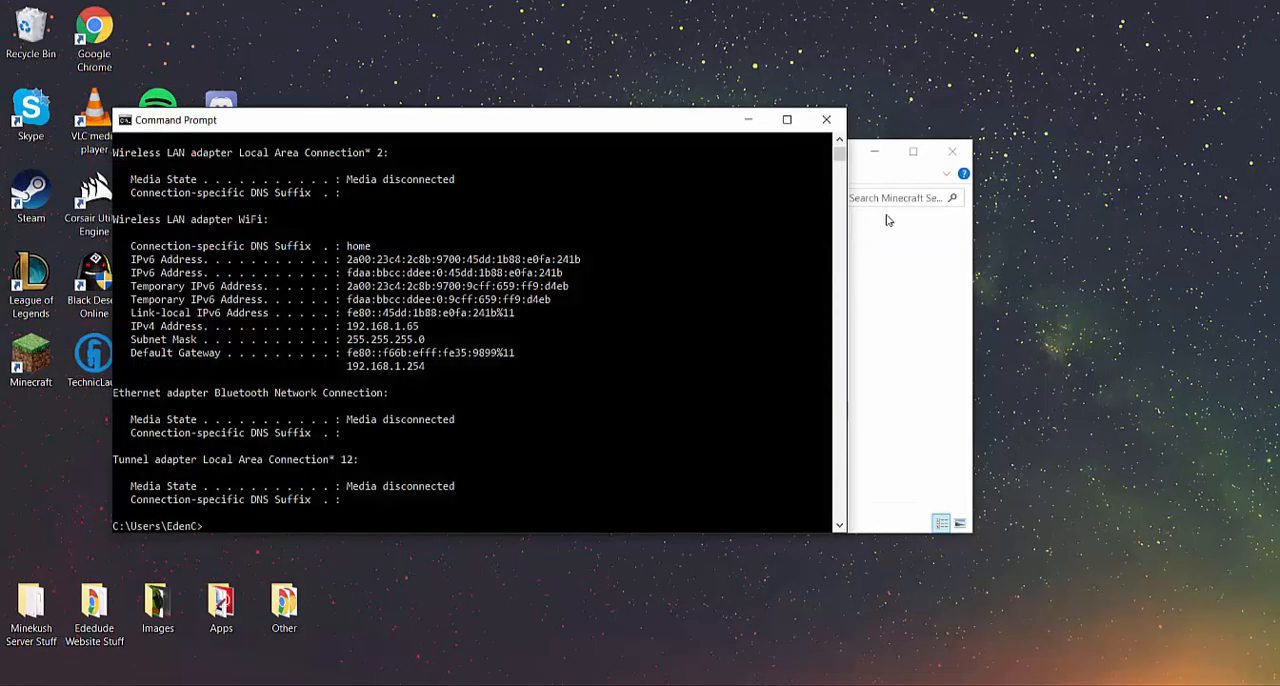
Shut down the running Minecraft server by entering the stop command in its console
left_click(638, 685)
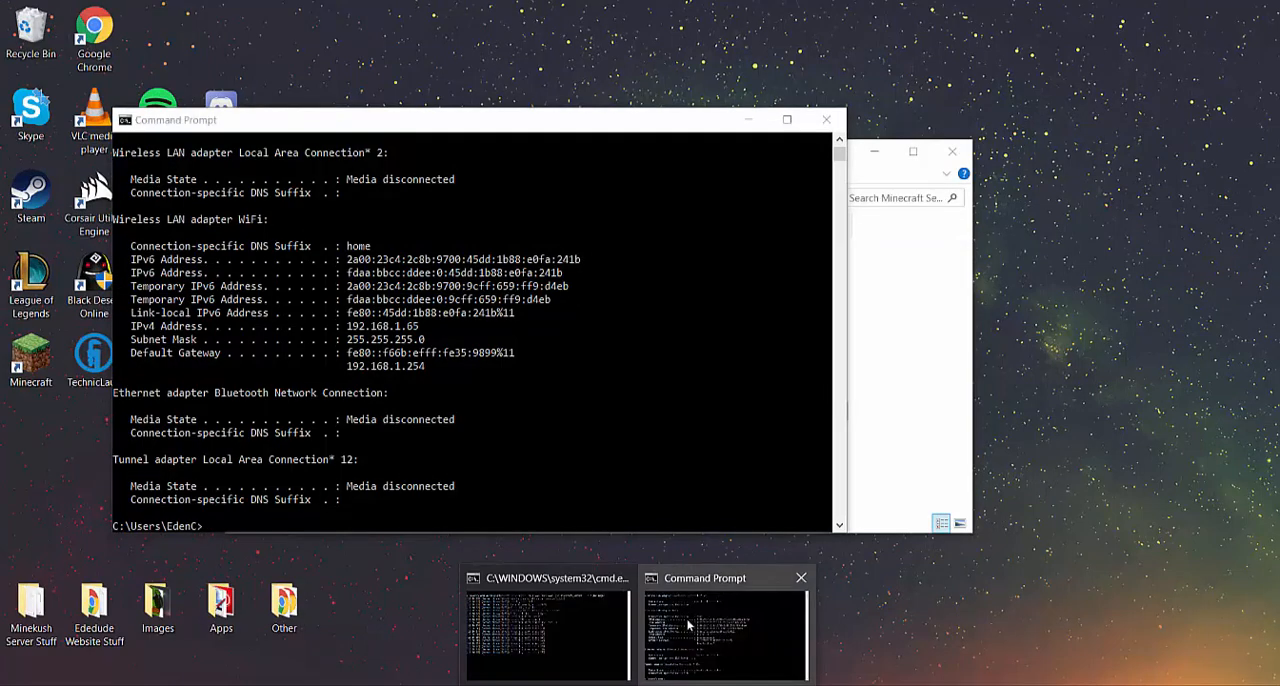
left_click(549, 632)
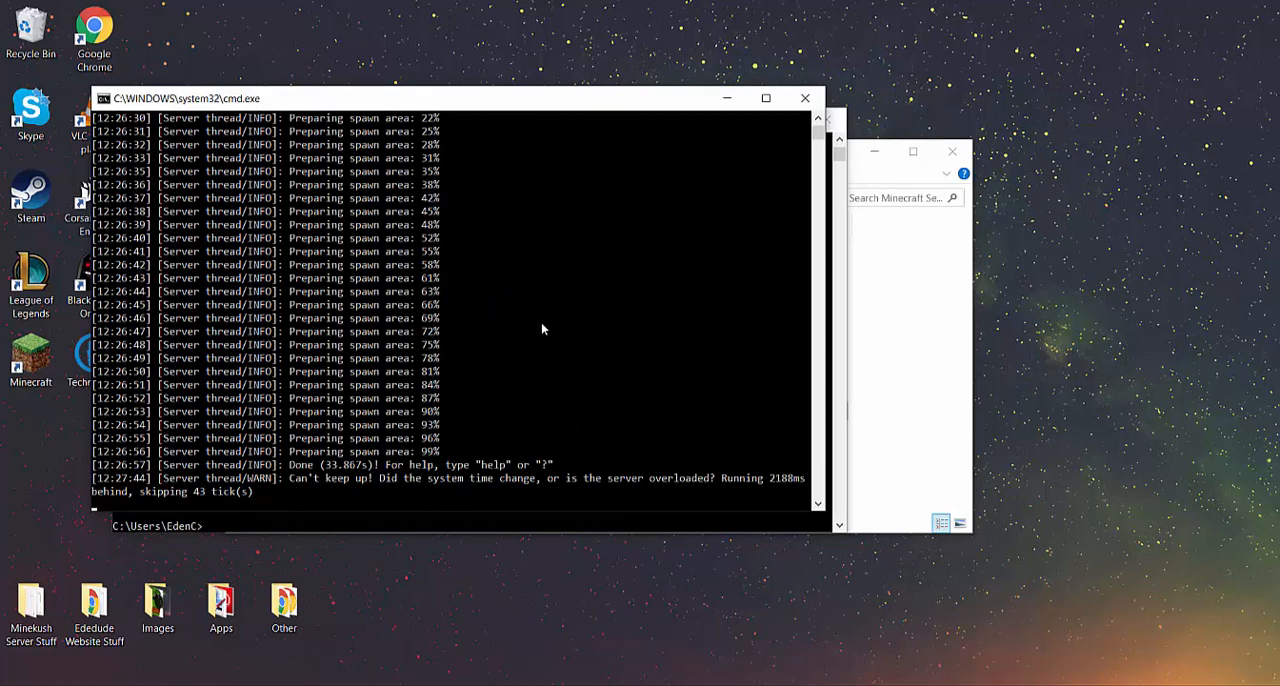
type("stop")
key("Return")
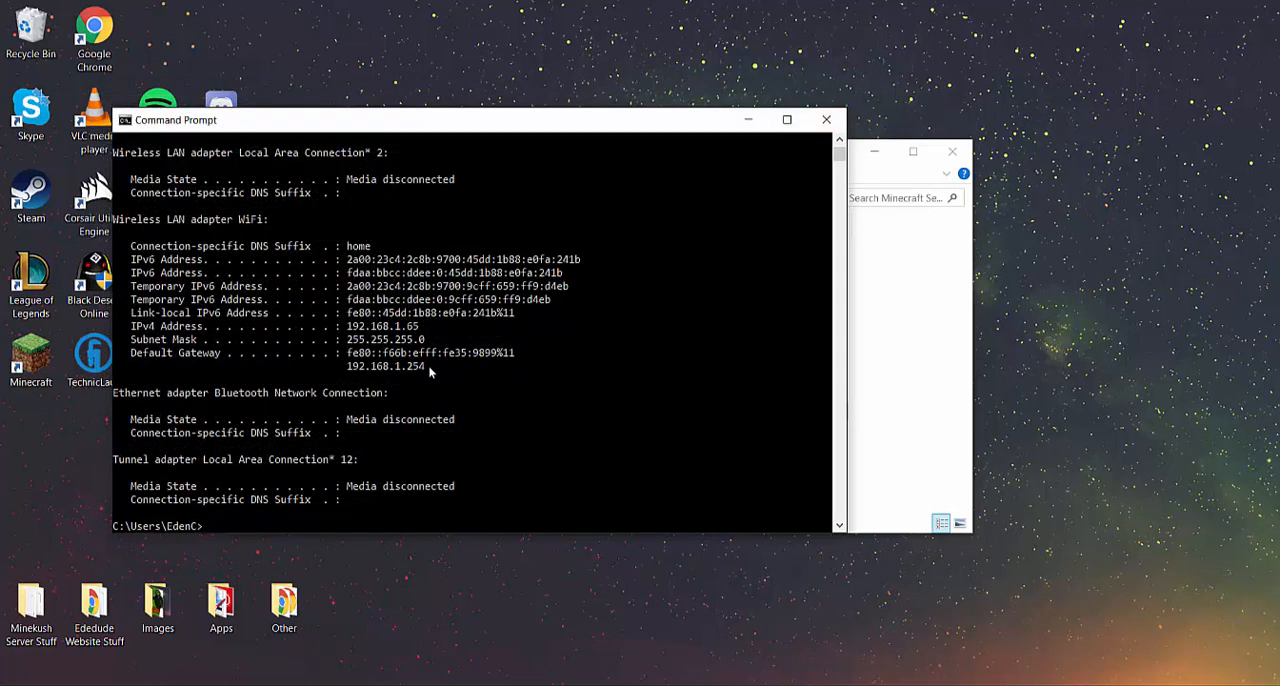
Copy the default gateway address 192.168.1.254 from the Command Prompt and open it in the browser's empty tab
left_click_drag(428, 366, 346, 370)
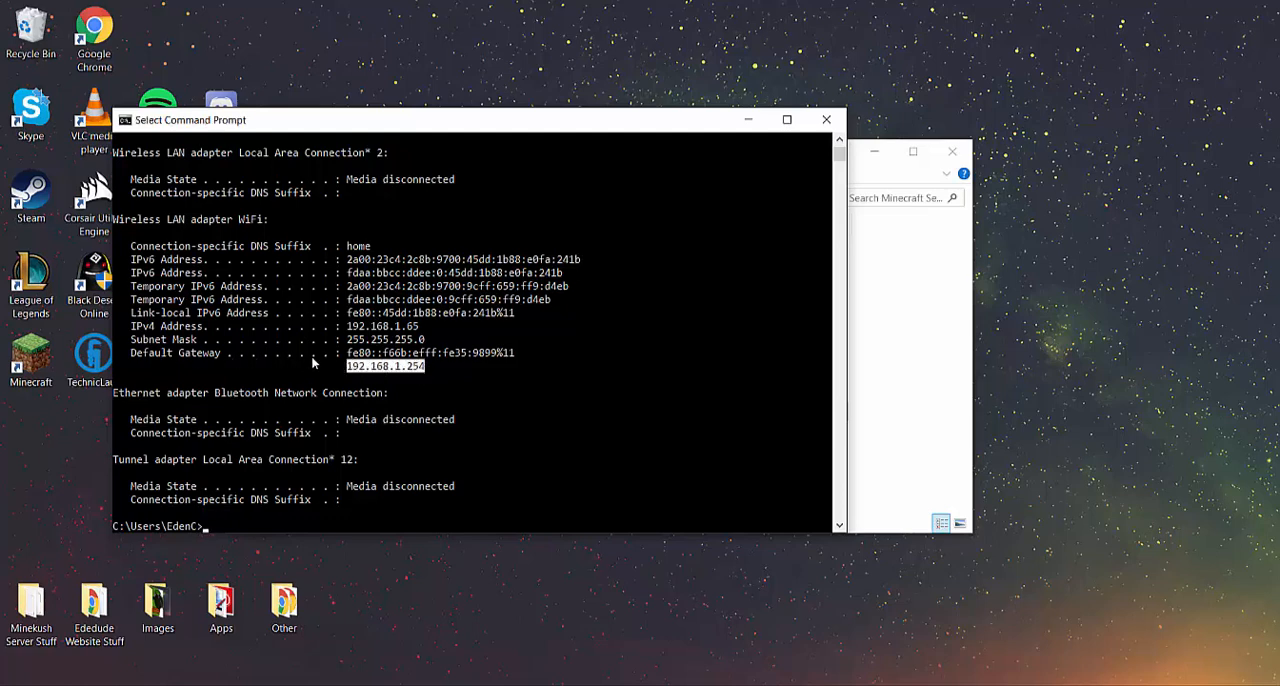
key("ctrl+c")
key("alt+Tab")
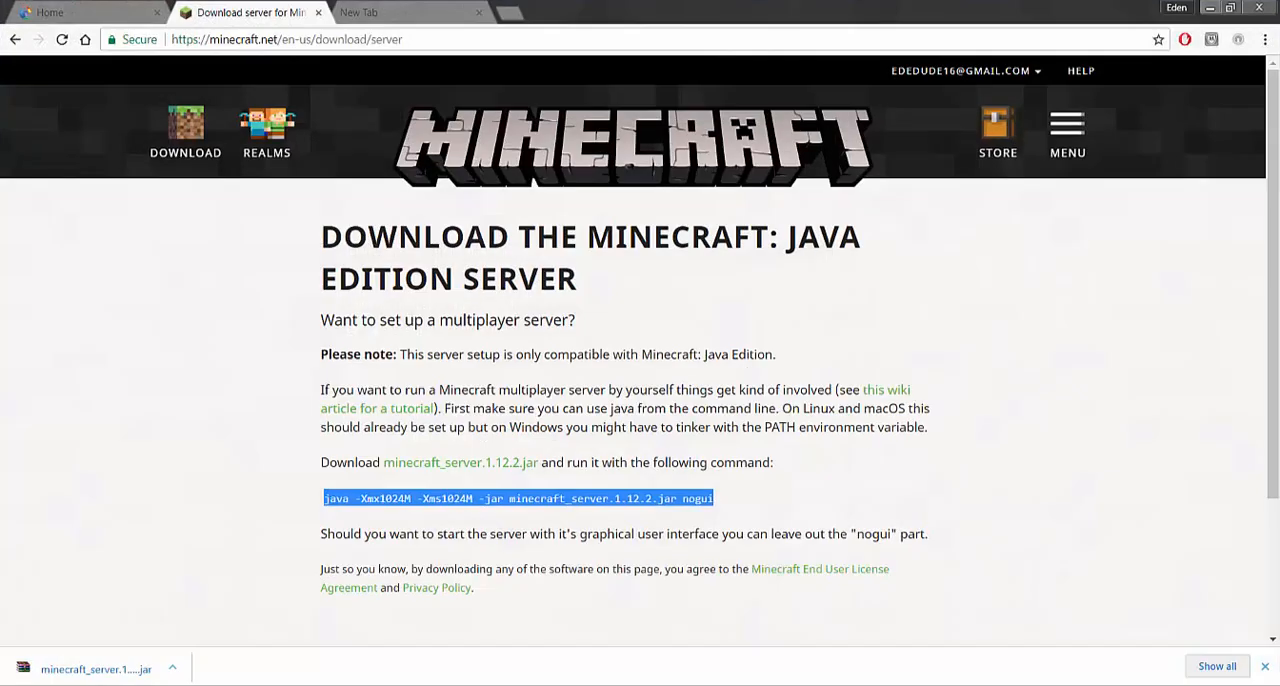
left_click(405, 9)
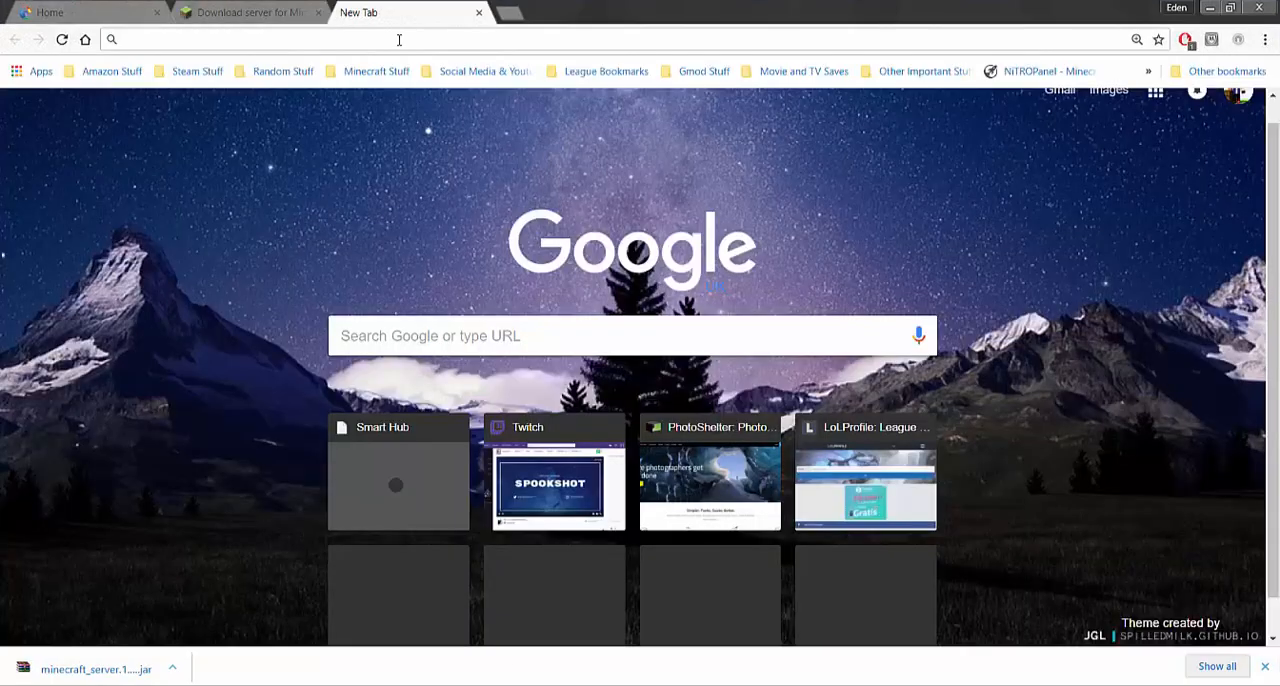
key("ctrl+v")
key("Return")
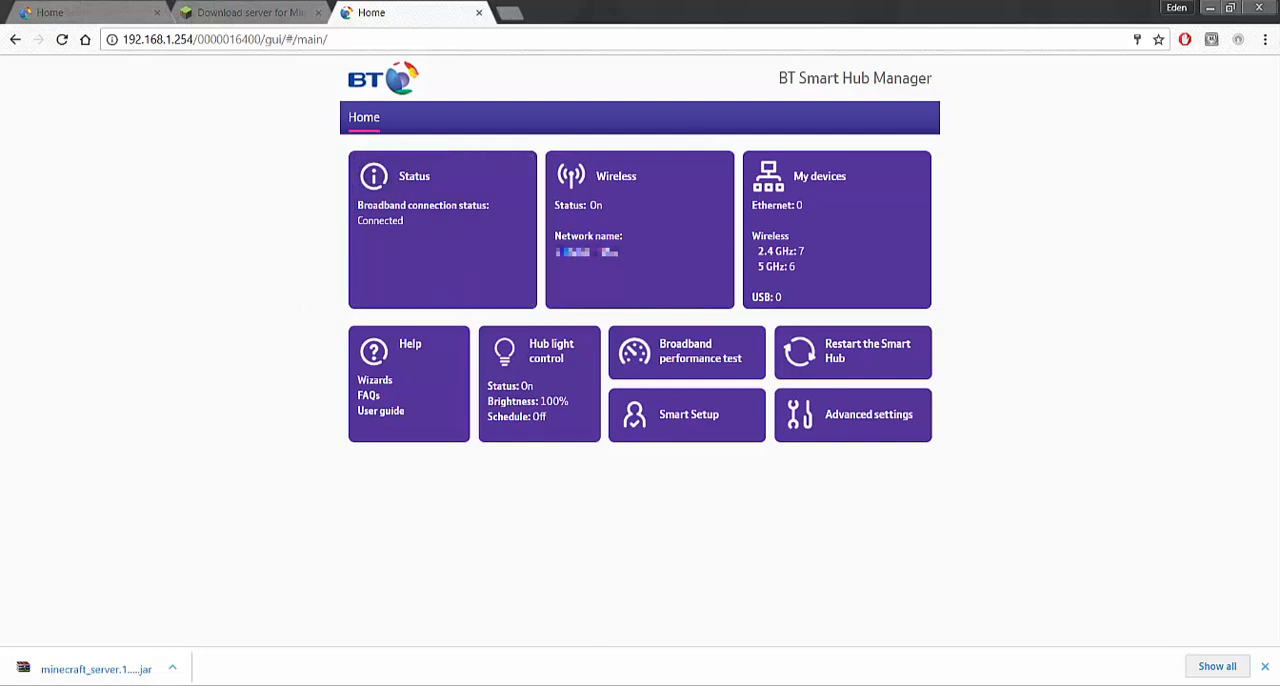
key("alt+Tab")
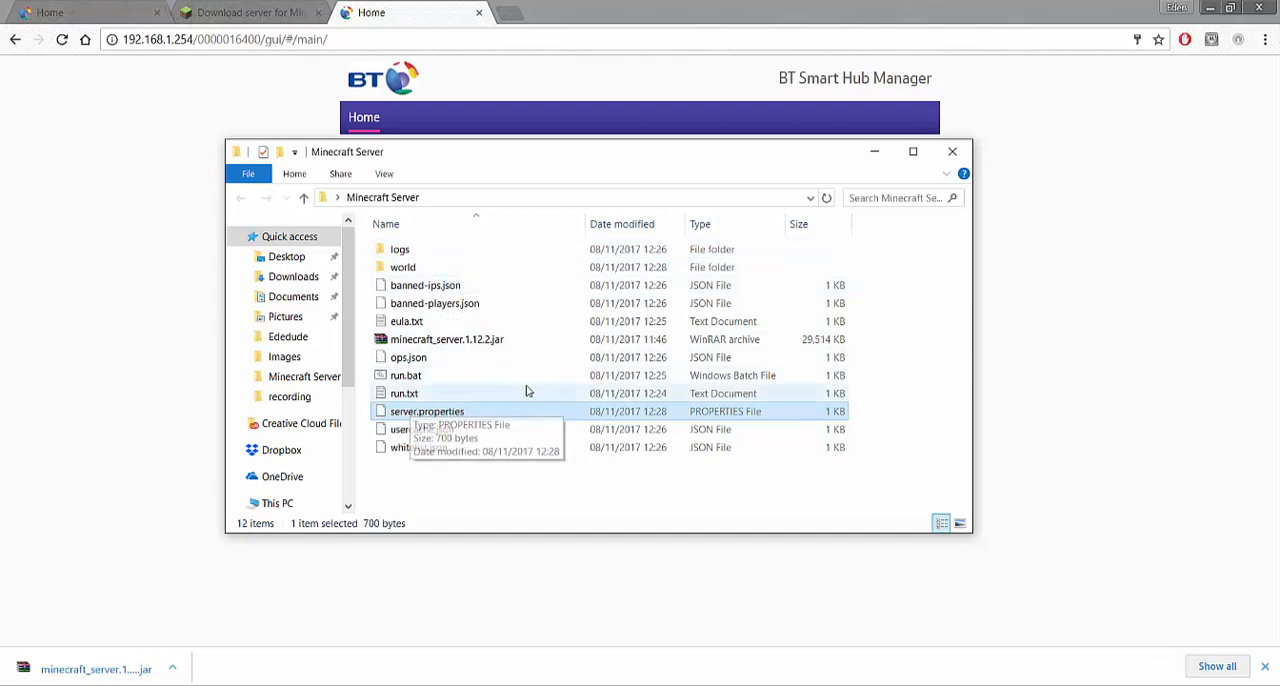
left_click(14, 283)
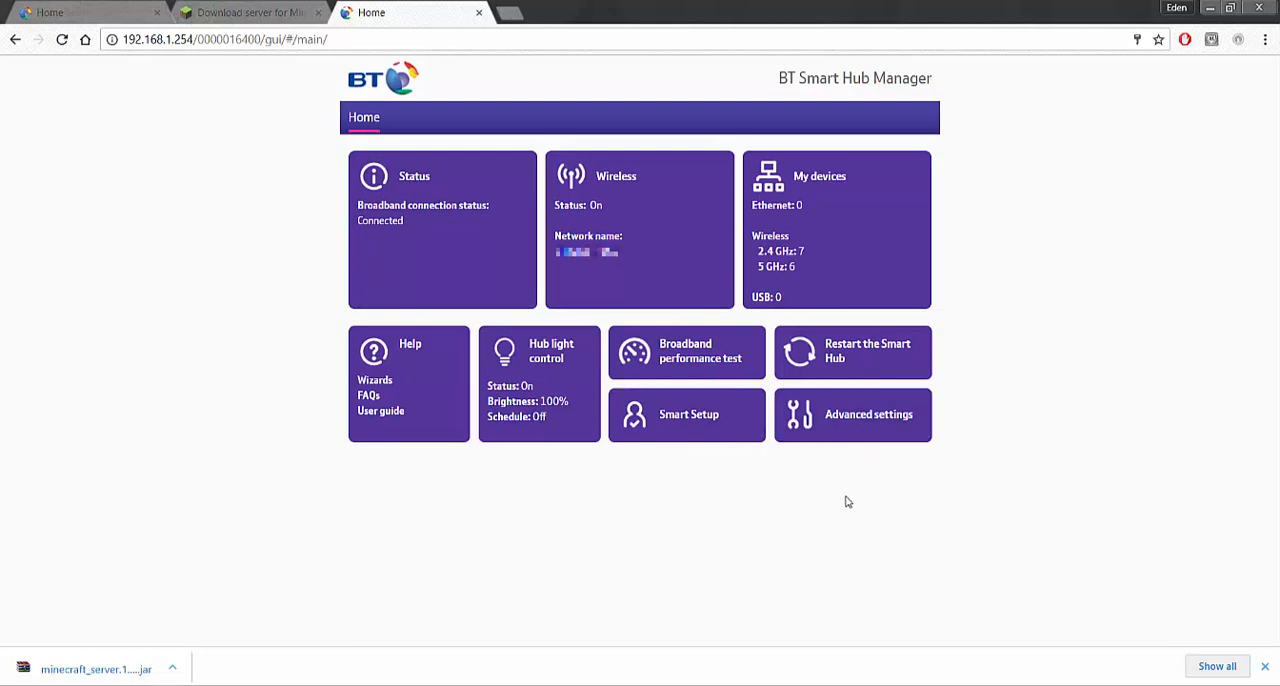
Open the firewall section of the hub's advanced settings and sign in with the admin password
left_click(868, 428)
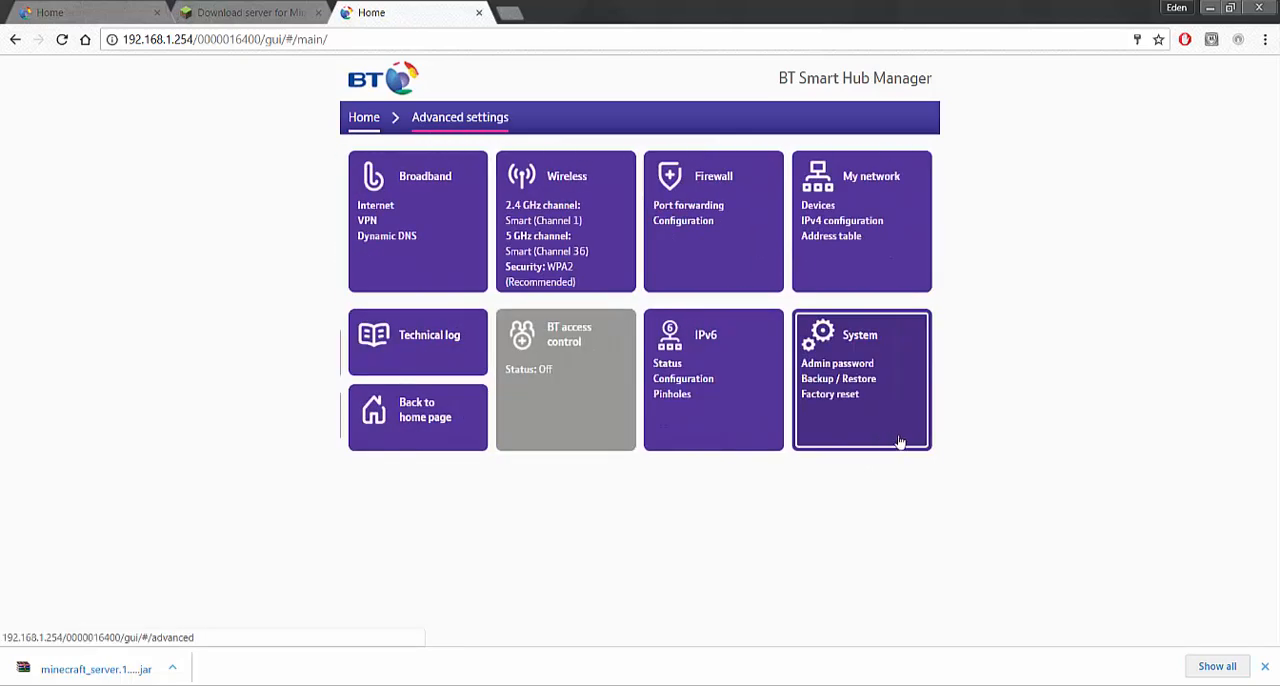
left_click(731, 244)
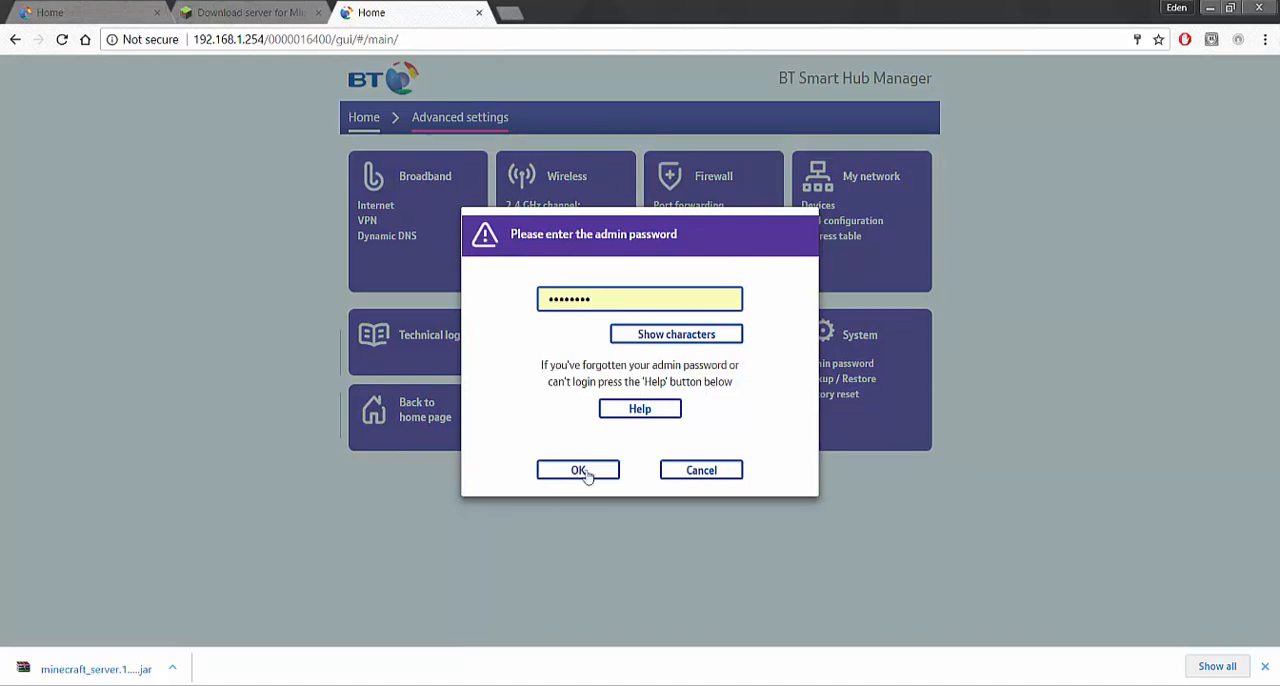
left_click(586, 470)
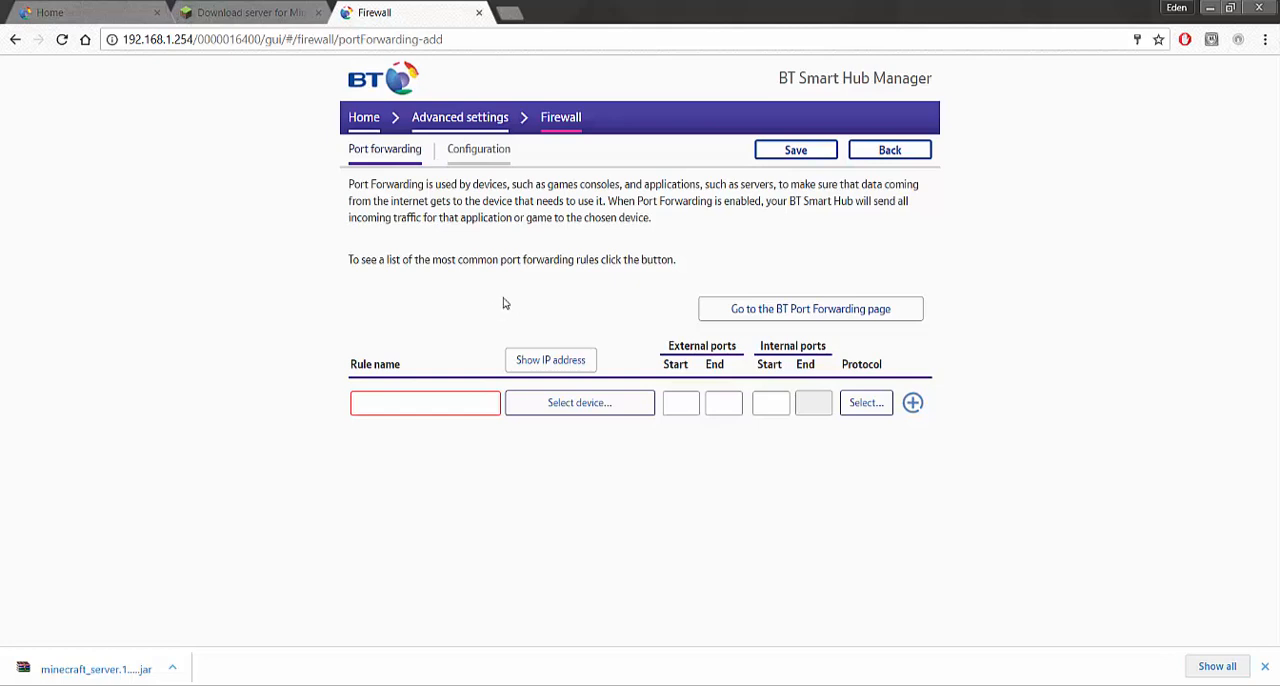
Name the new port forwarding rule Minecraft and switch its target from device selection to IP address entry
left_click(465, 404)
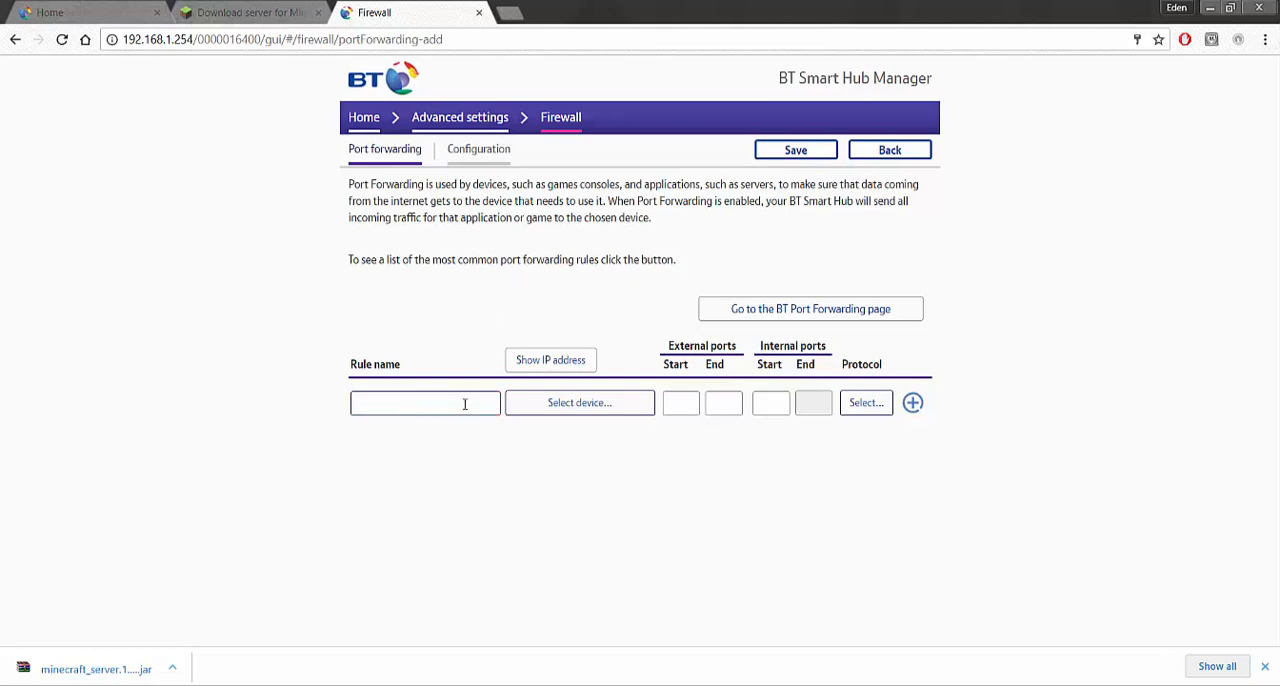
type("Minecraft")
left_click(585, 359)
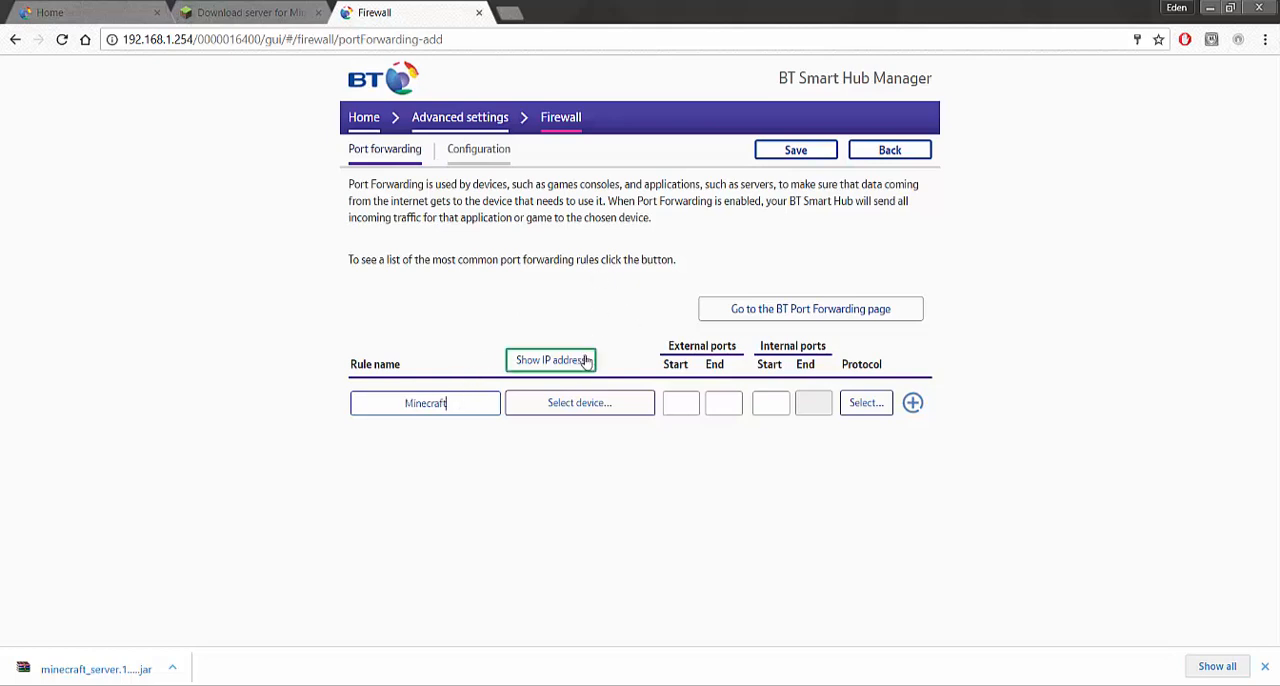
left_click(585, 360)
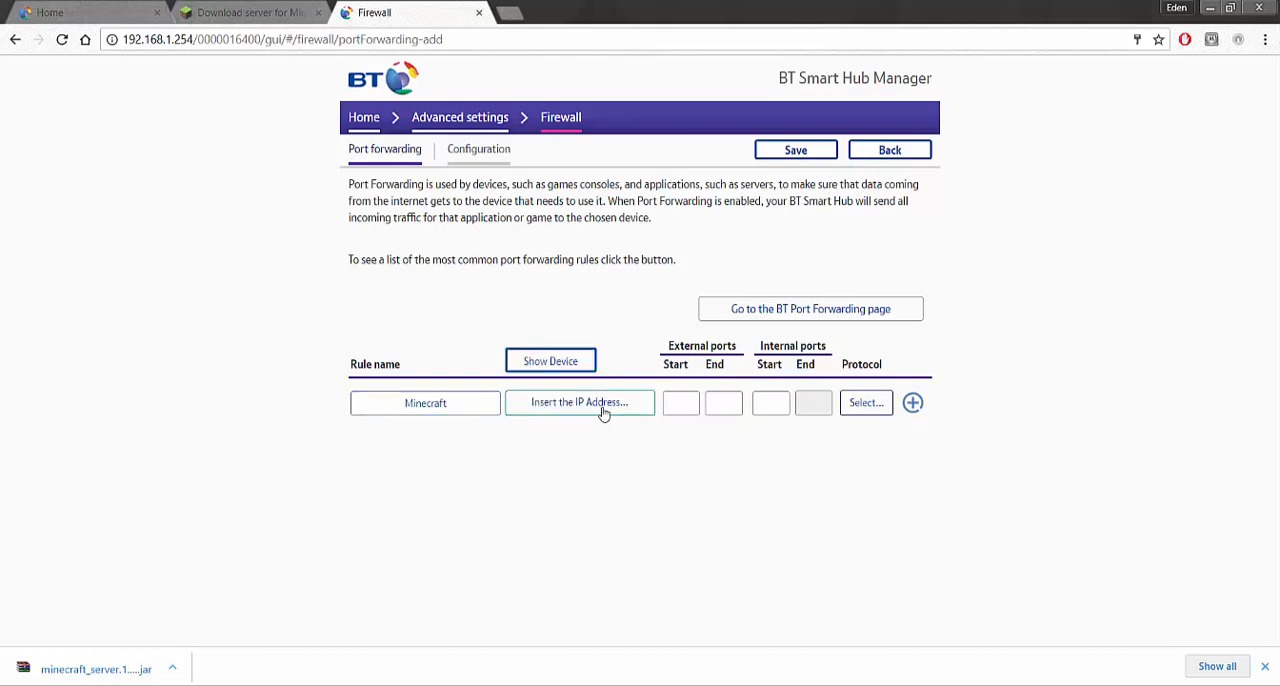
left_click(604, 414)
left_click(549, 358)
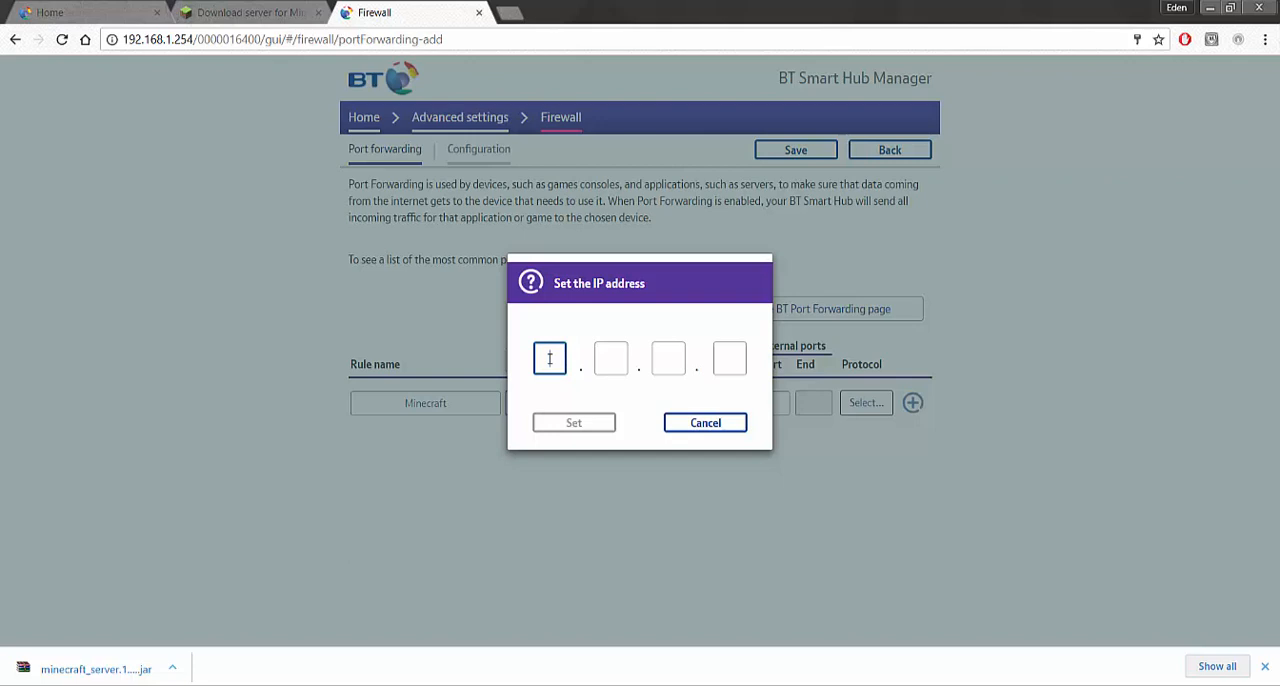
type("192")
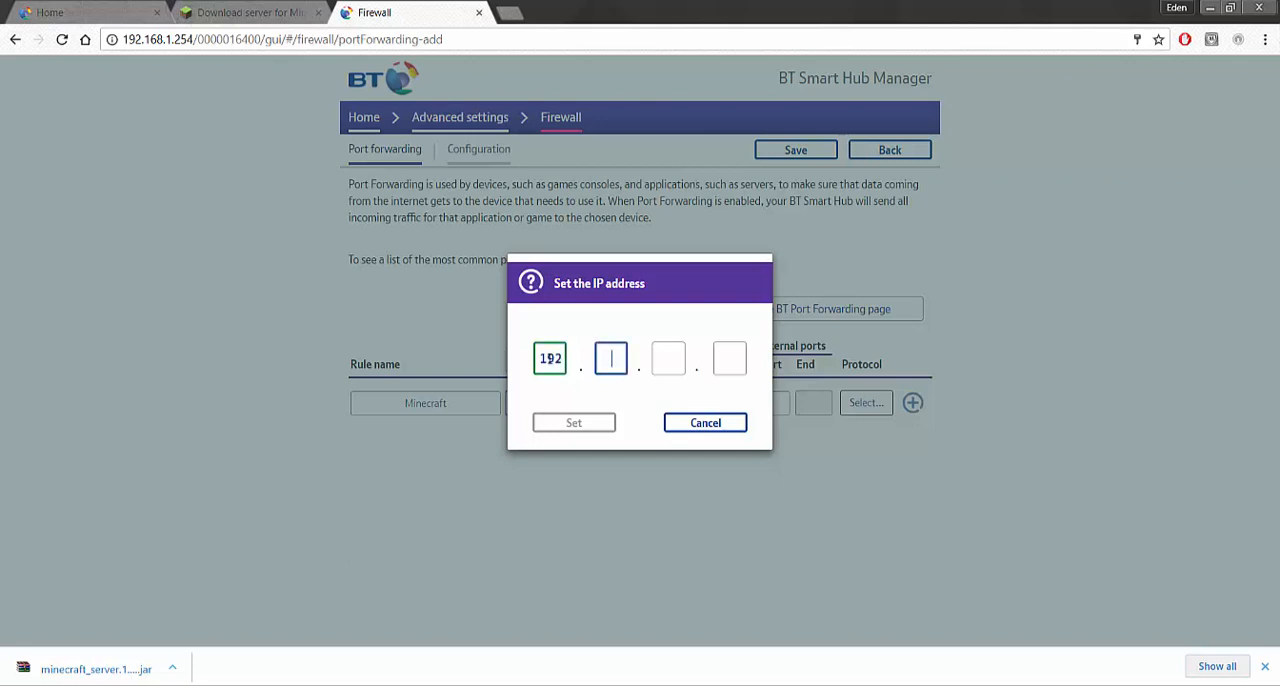
type("168")
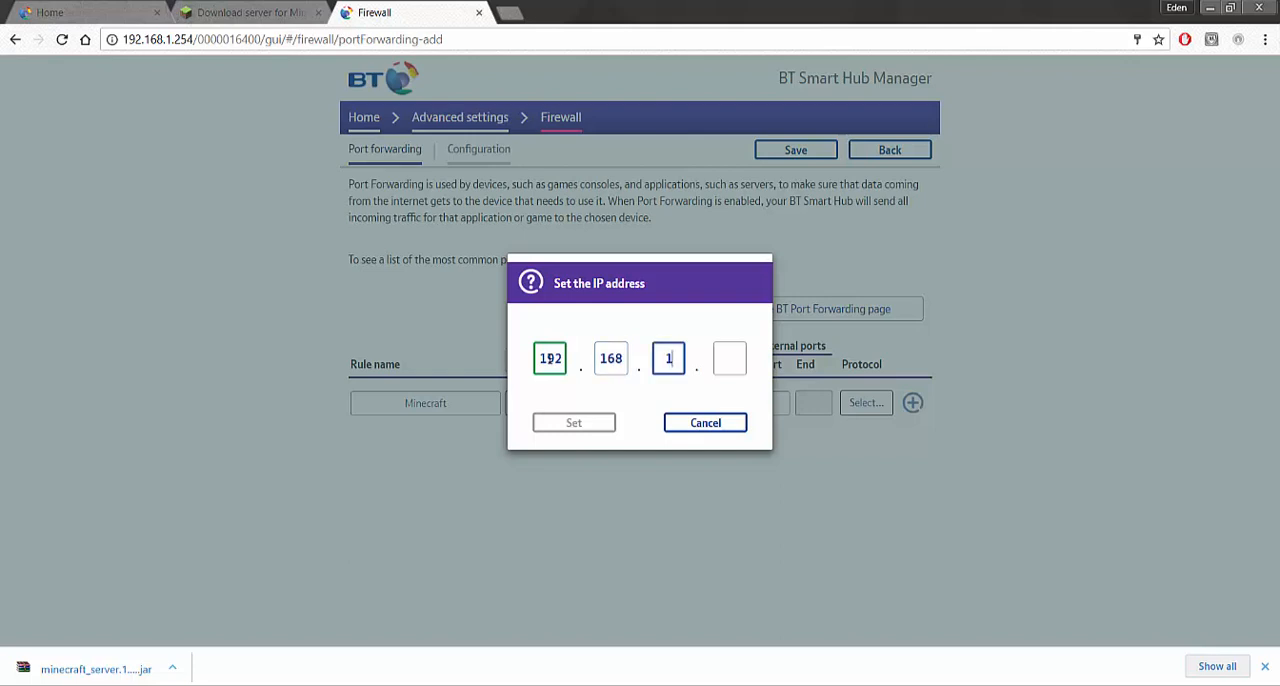
type("16")
key("BackSpace")
key("period")
type("65")
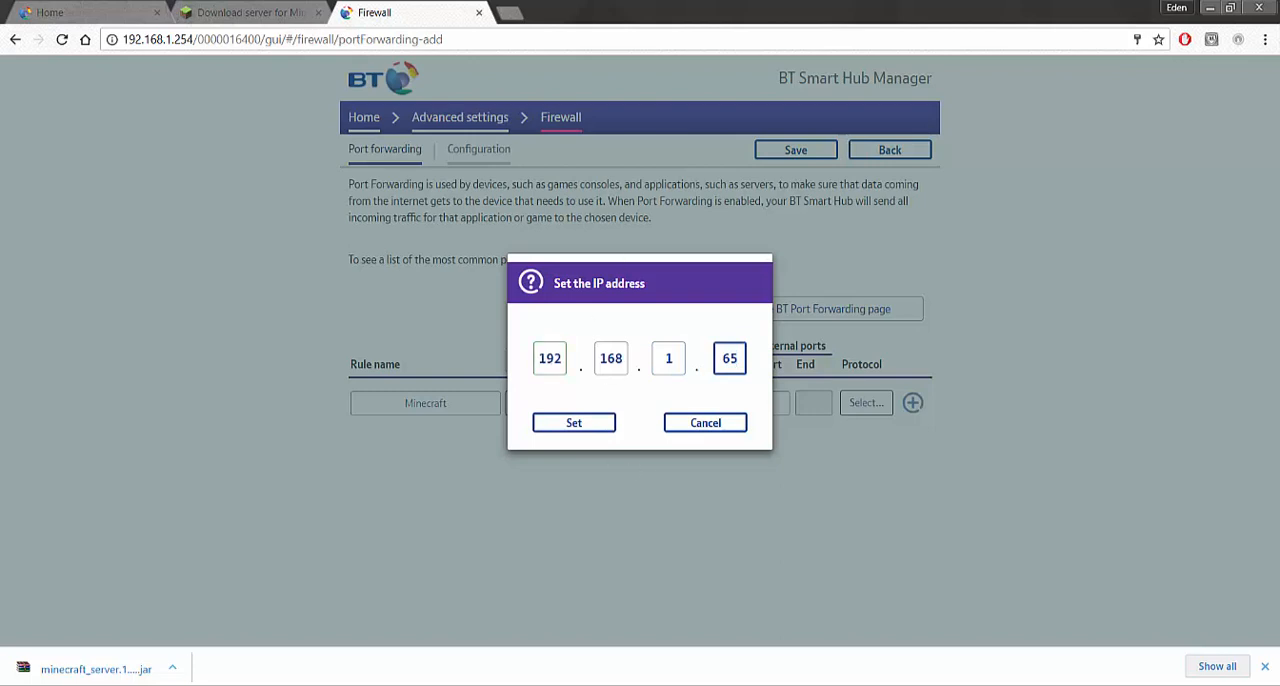
key("alt+Tab")
left_click_drag(420, 328, 346, 327)
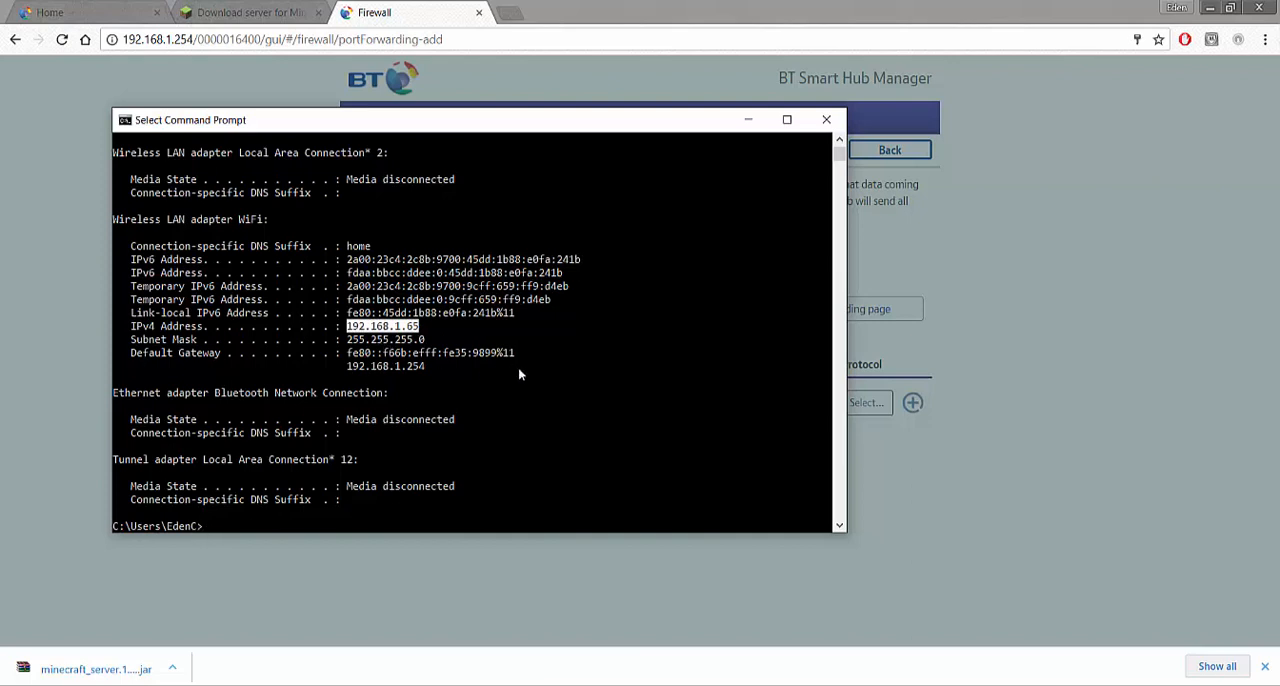
left_click(1014, 383)
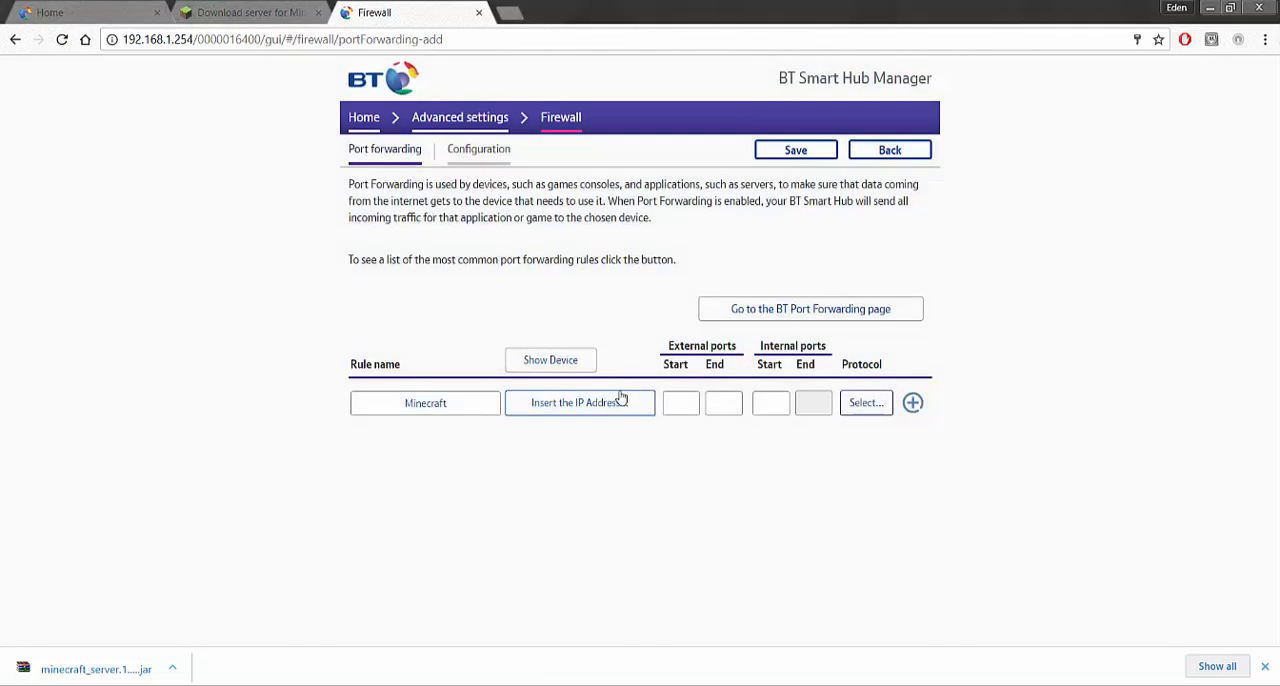
Set the Minecraft rule's IP address to 192.168.1.65
left_click(583, 408)
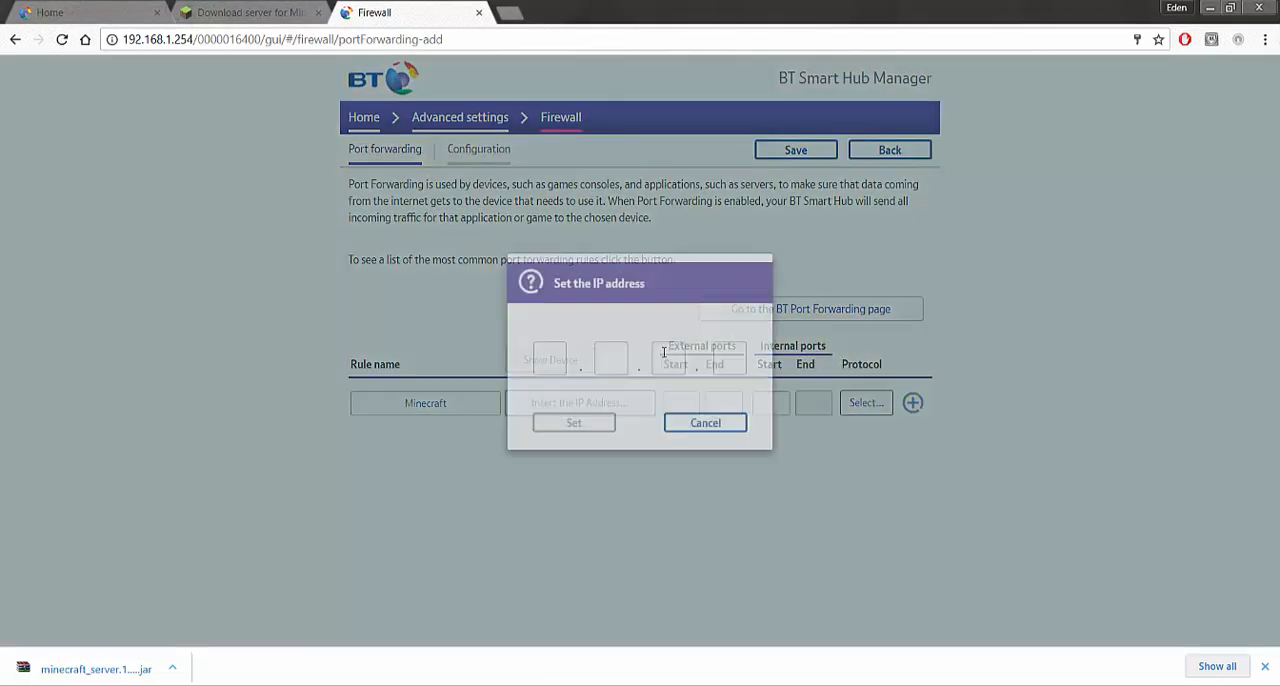
left_click(542, 367)
type("192.")
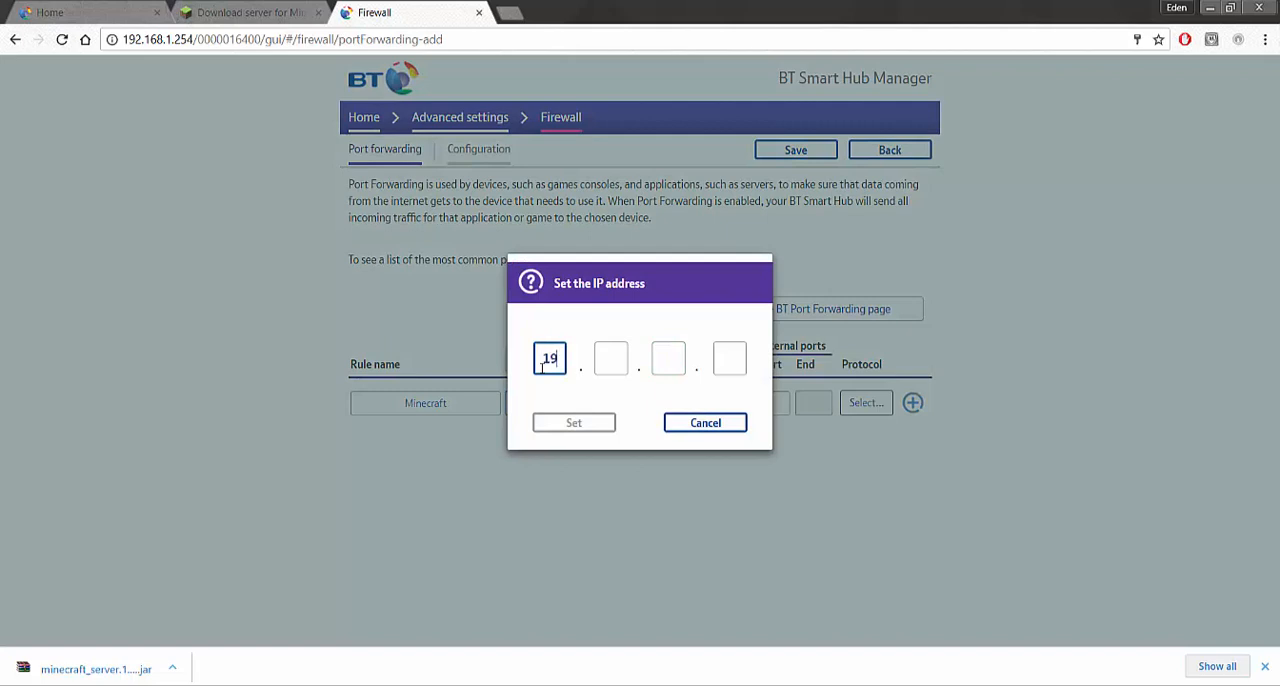
type("1")
type("68.")
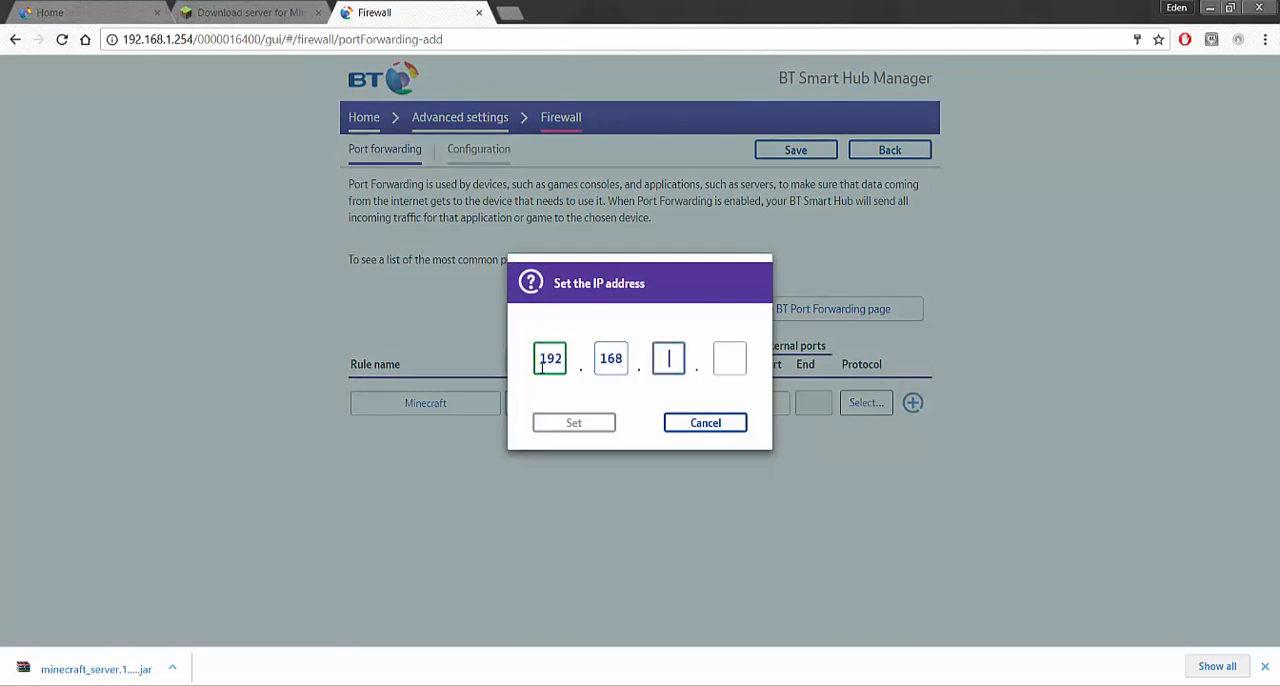
type("1")
key("period")
type("65")
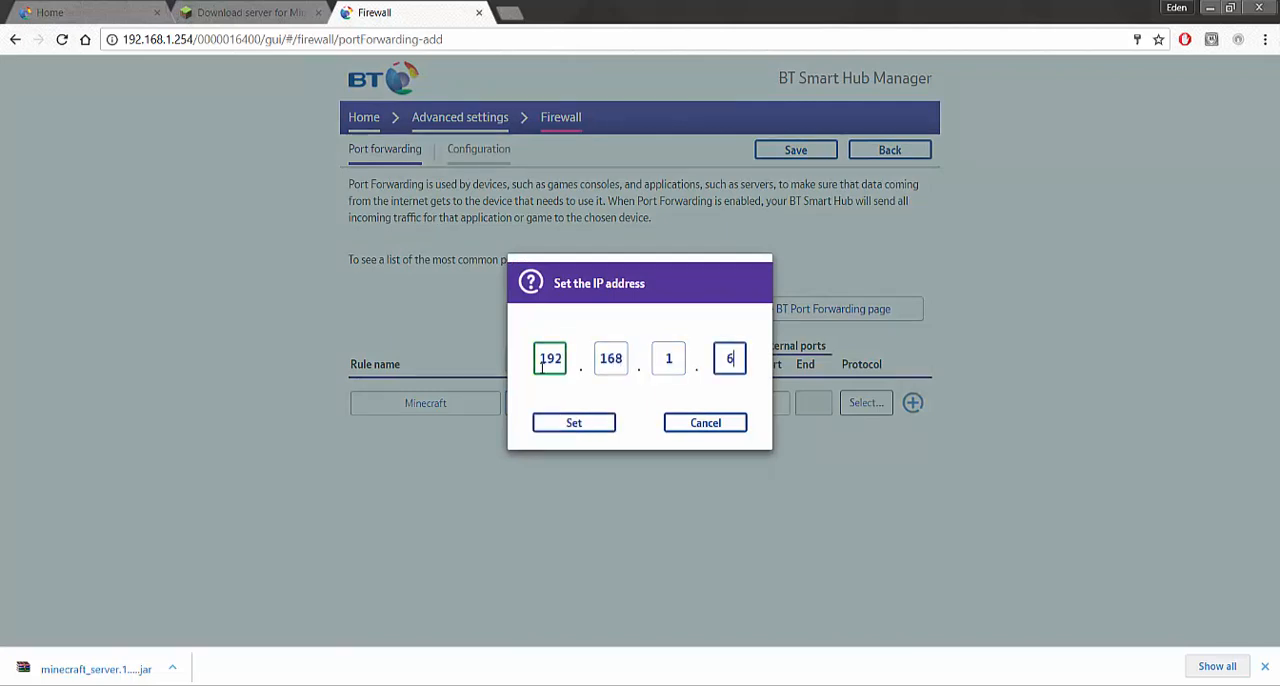
left_click(585, 423)
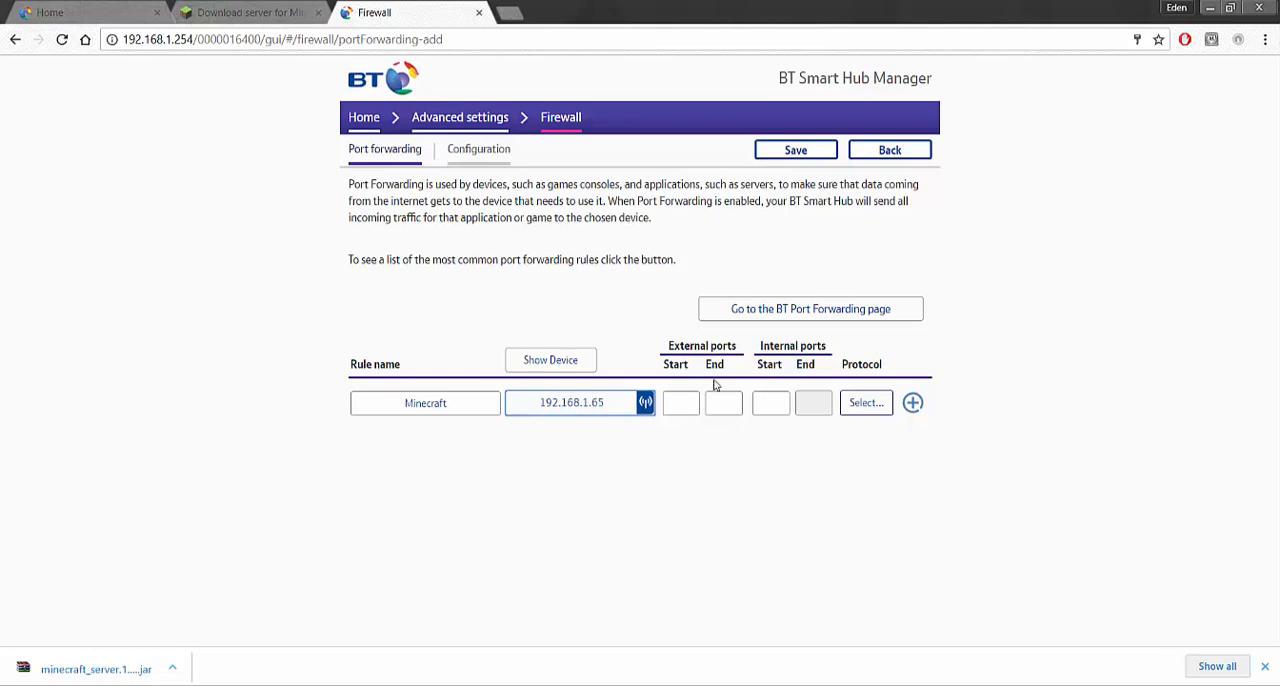
Set the Minecraft rule's external and internal port ranges to start and end at 25565
left_click(687, 399)
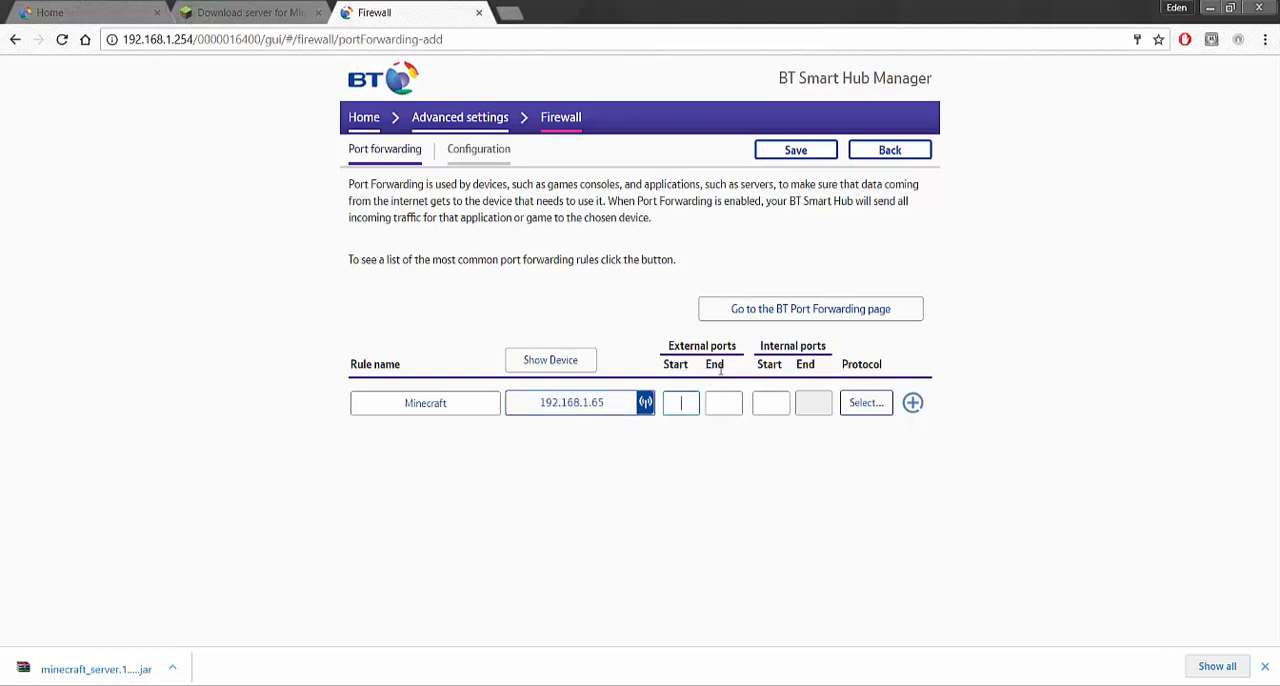
left_click(762, 406)
type("32")
key("BackSpace")
type("25565")
left_click(719, 401)
type("25565")
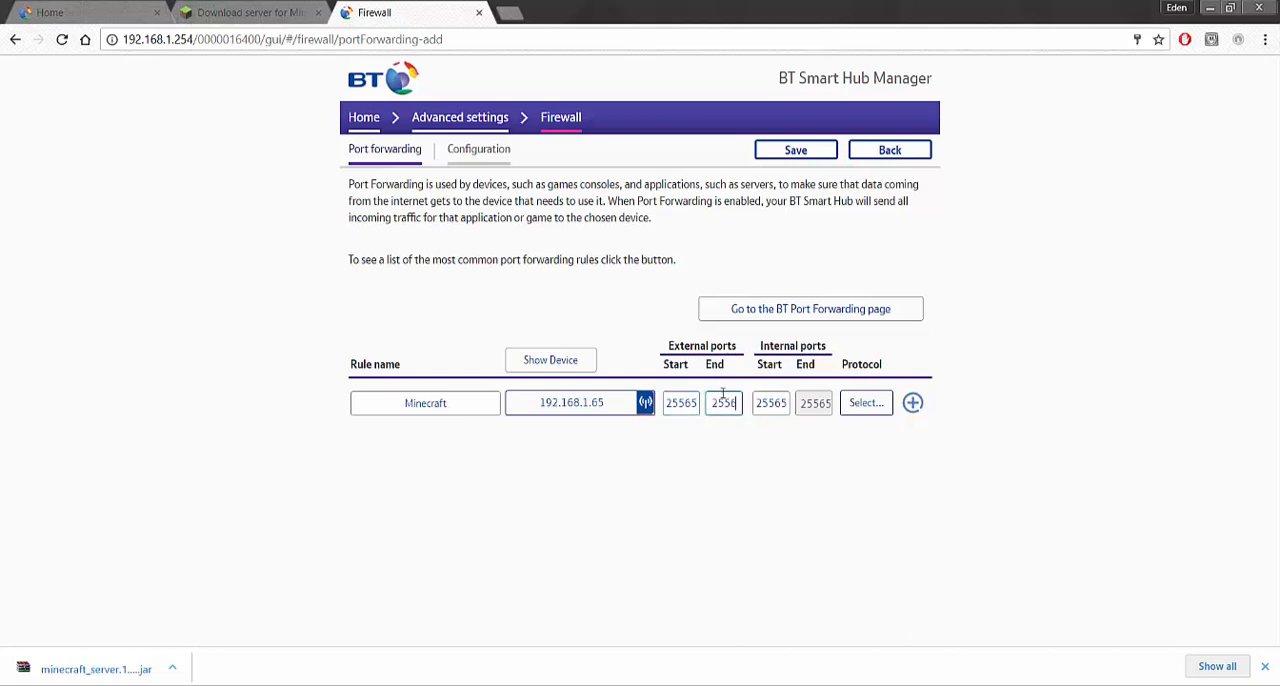
Set the Minecraft rule's protocol to TCP/UDP
left_click(866, 402)
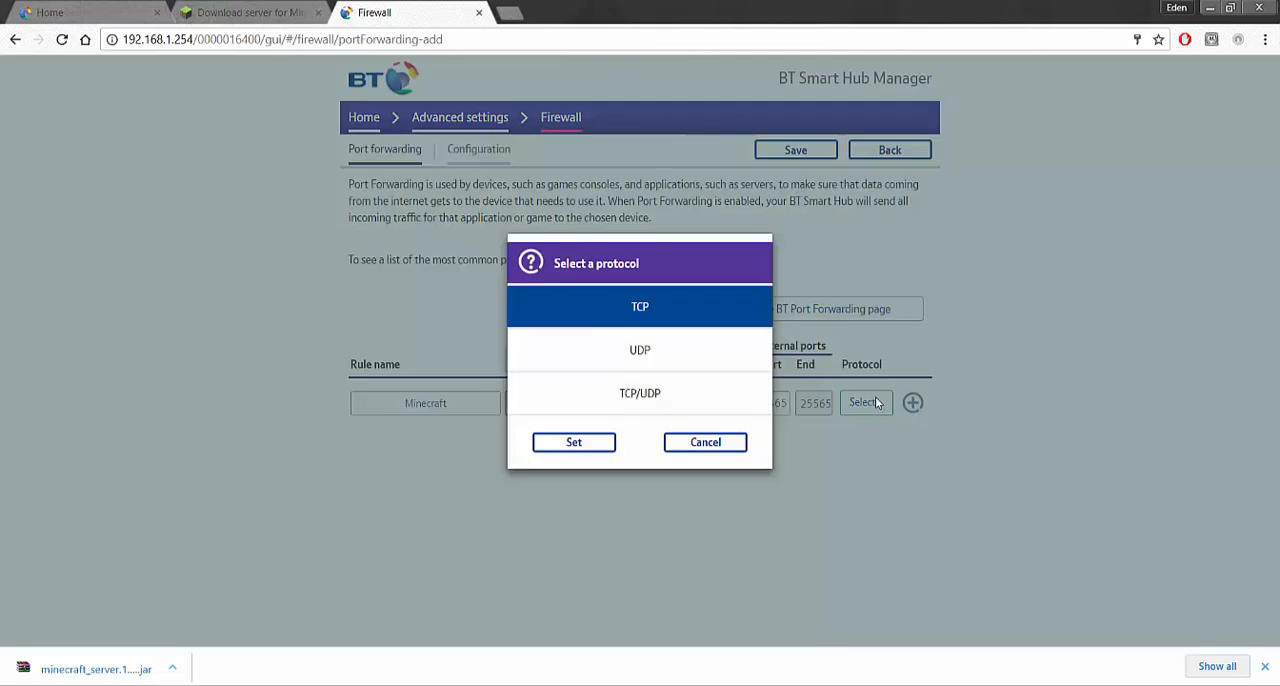
left_click(678, 402)
left_click(590, 445)
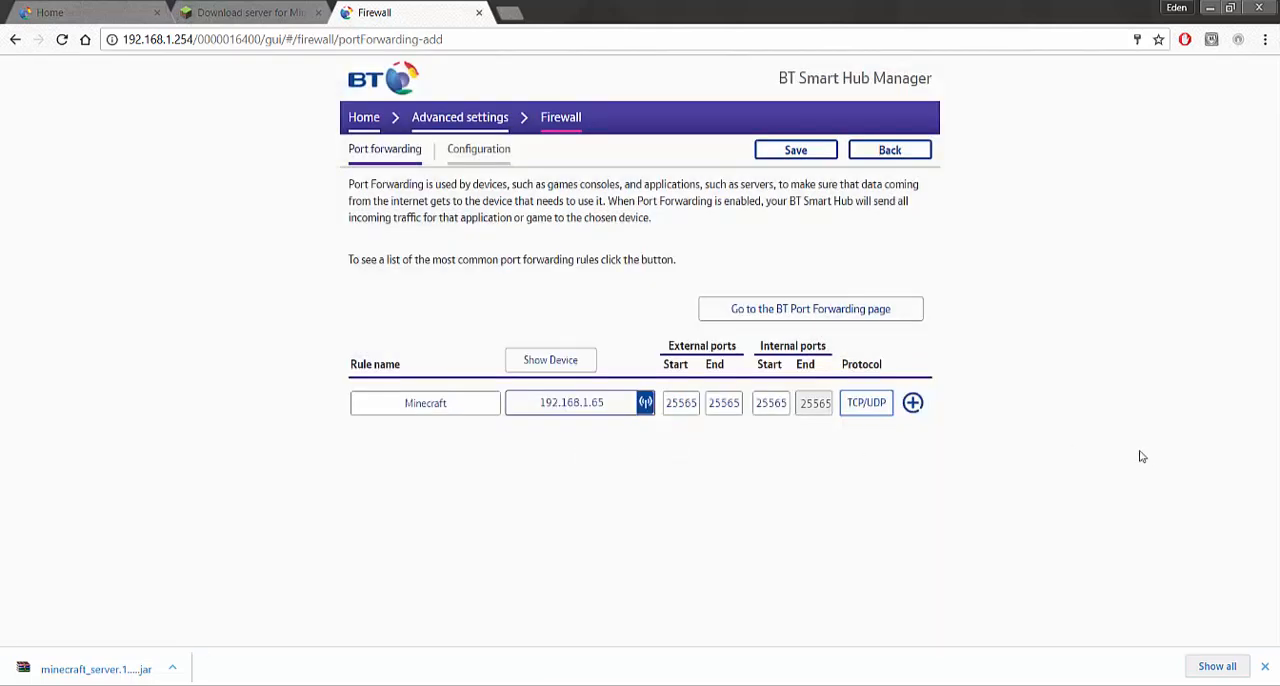
Add the completed Minecraft rule, save the port forwarding changes and look through the list of saved rules
left_click(911, 404)
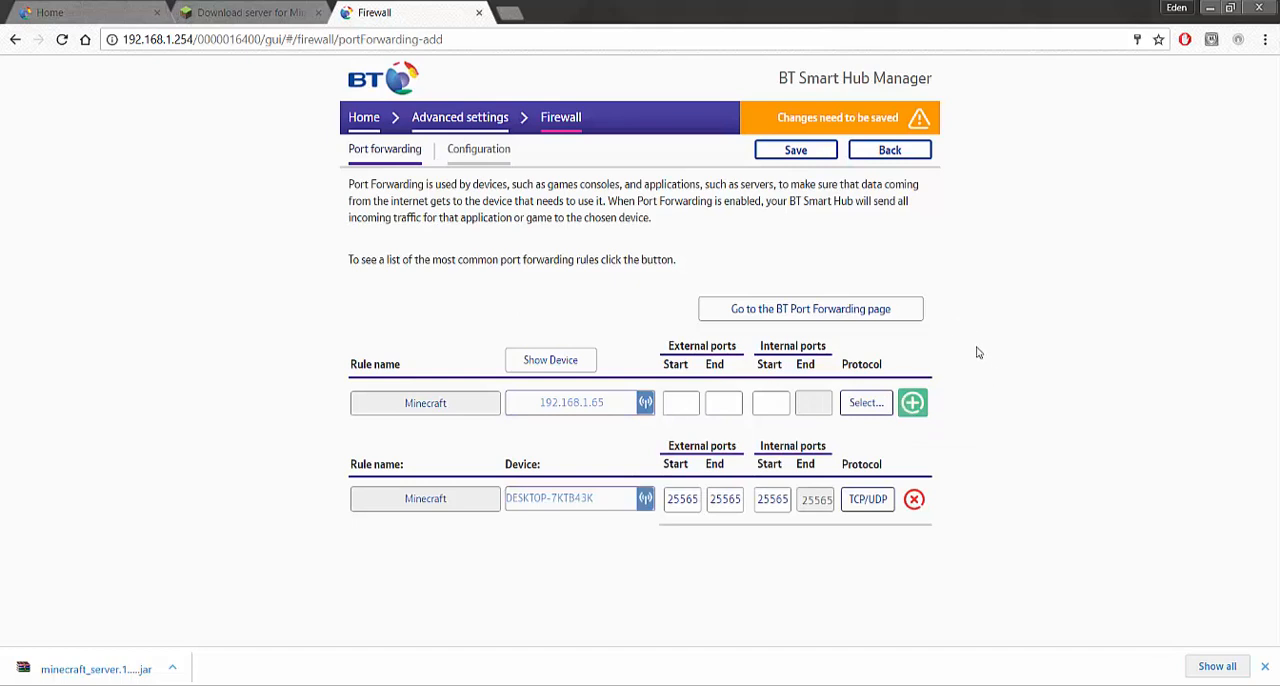
left_click(810, 150)
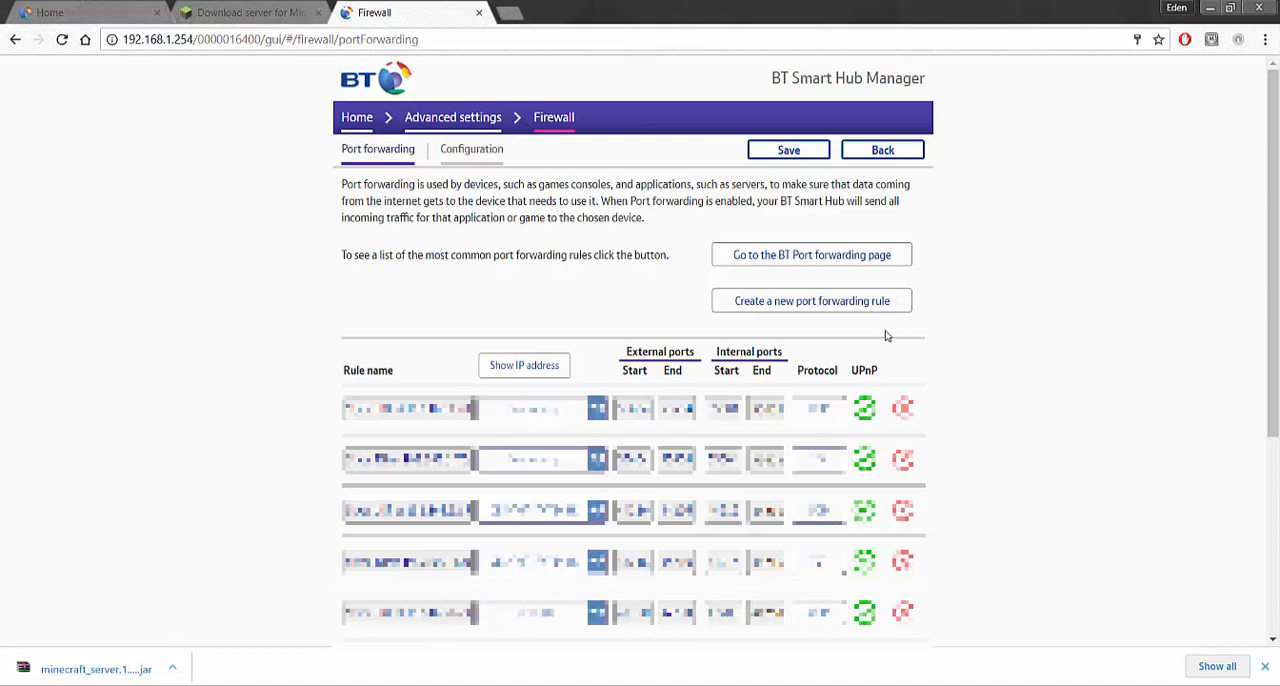
scroll(593, 275, "down", 1)
scroll(600, 260, "down", 1)
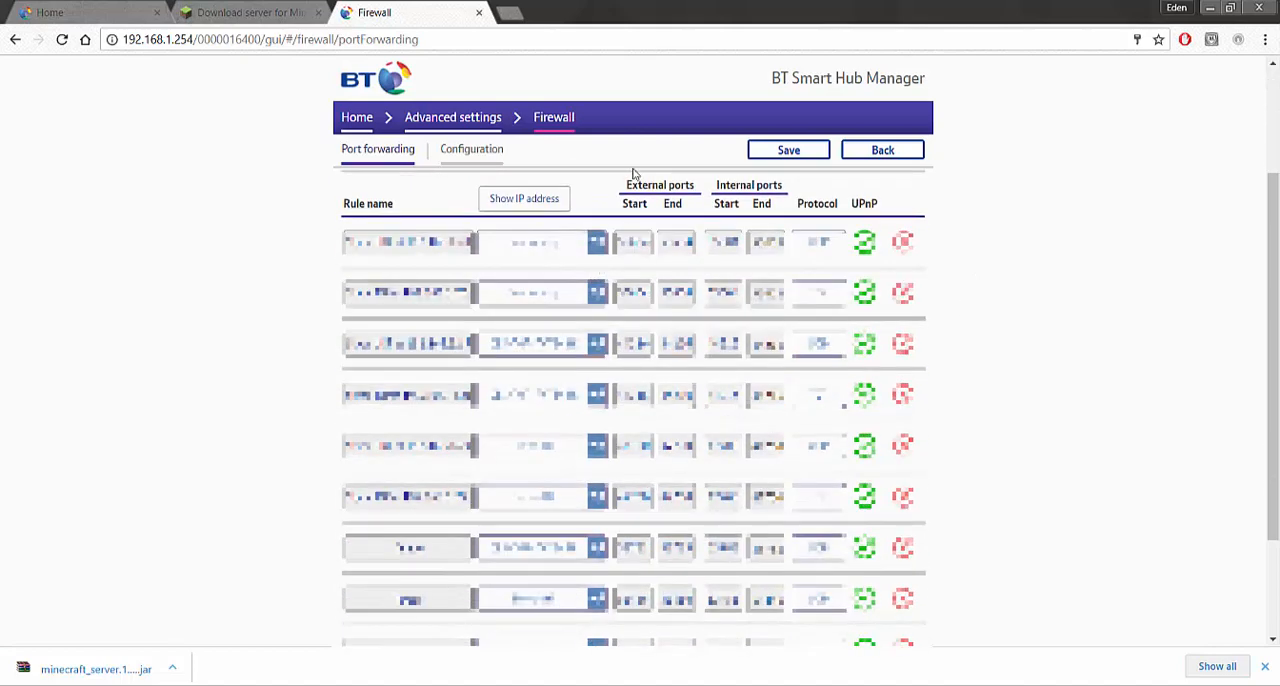
scroll(635, 175, "up", 2)
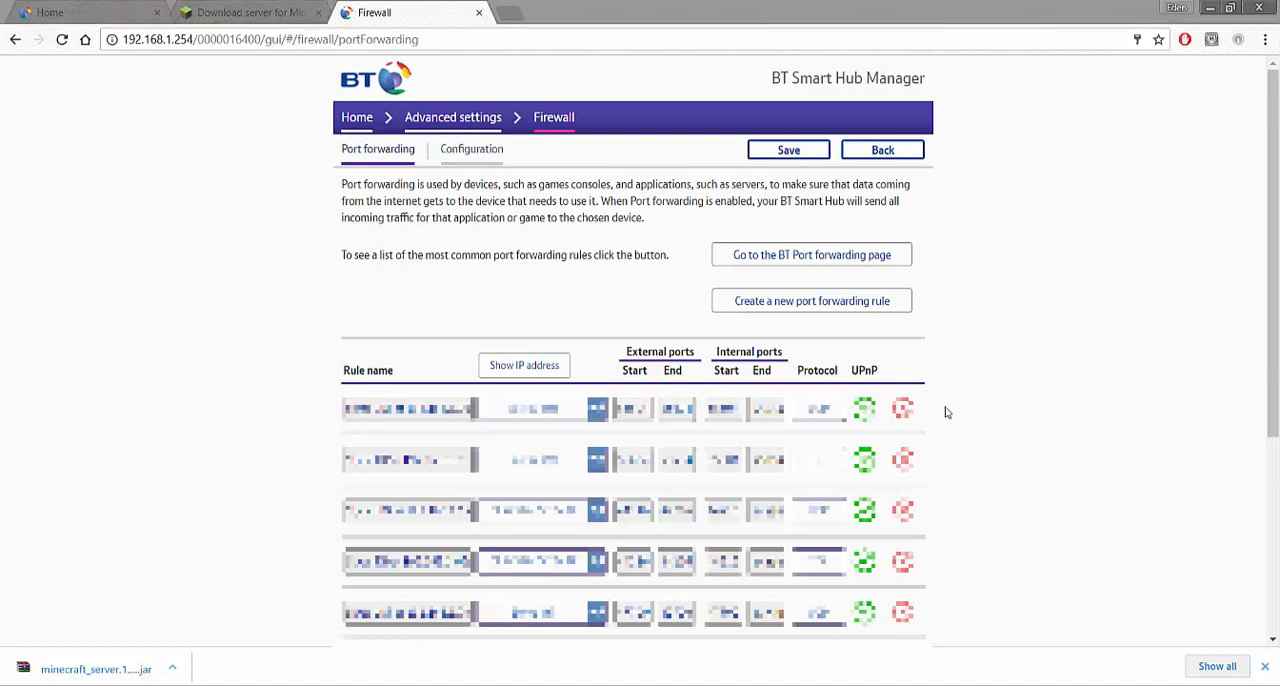
scroll(946, 412, "down", 6)
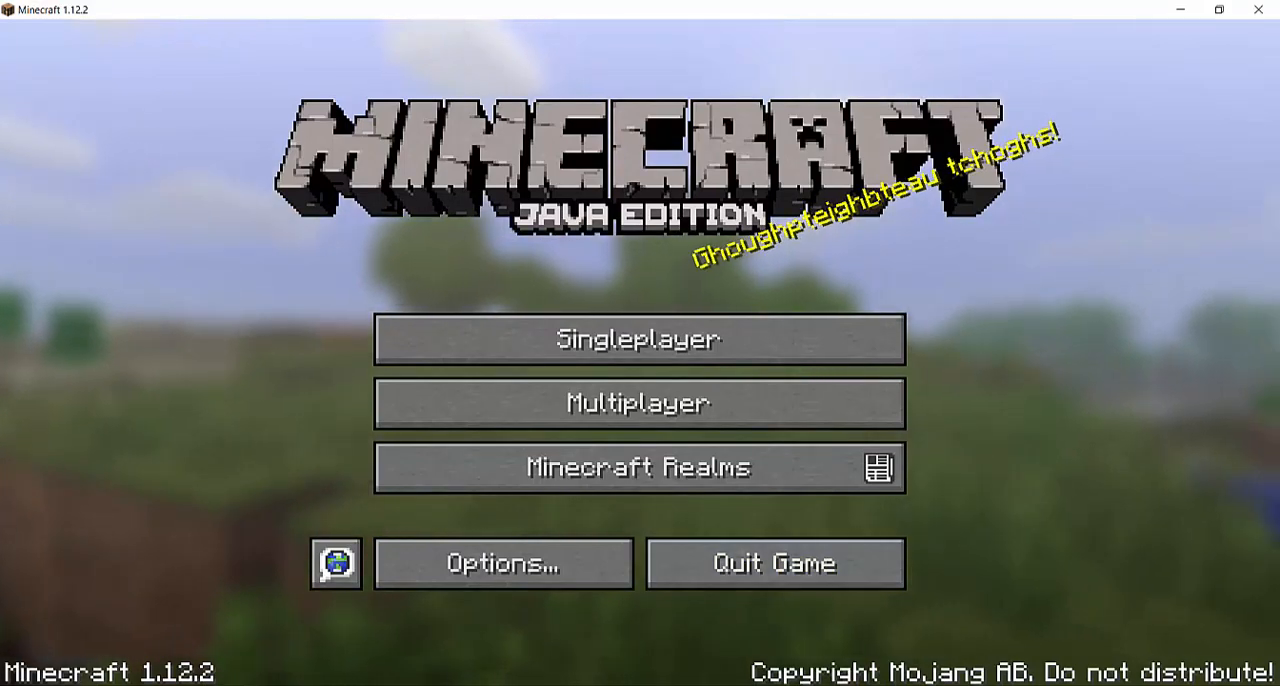
Launch the 1.12.2 server from the Minecraft Server folder and minimize its console and the folder window
left_click(477, 684)
double_click(447, 378)
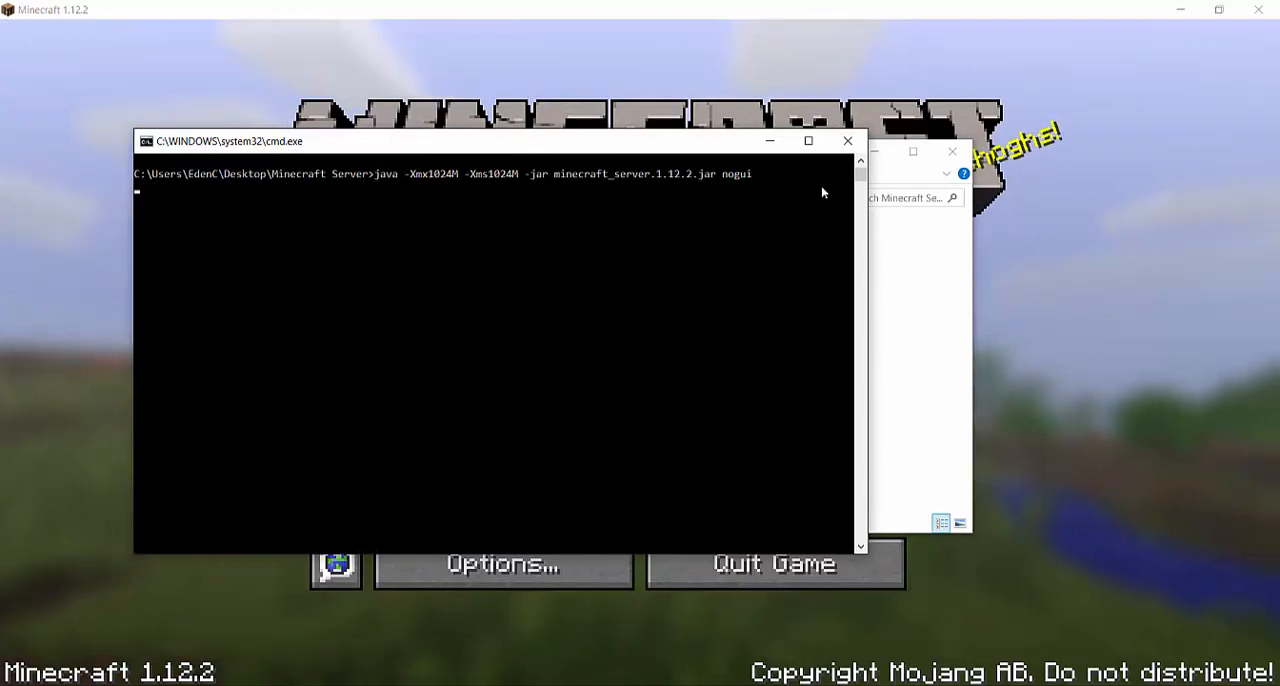
left_click(769, 141)
left_click(872, 153)
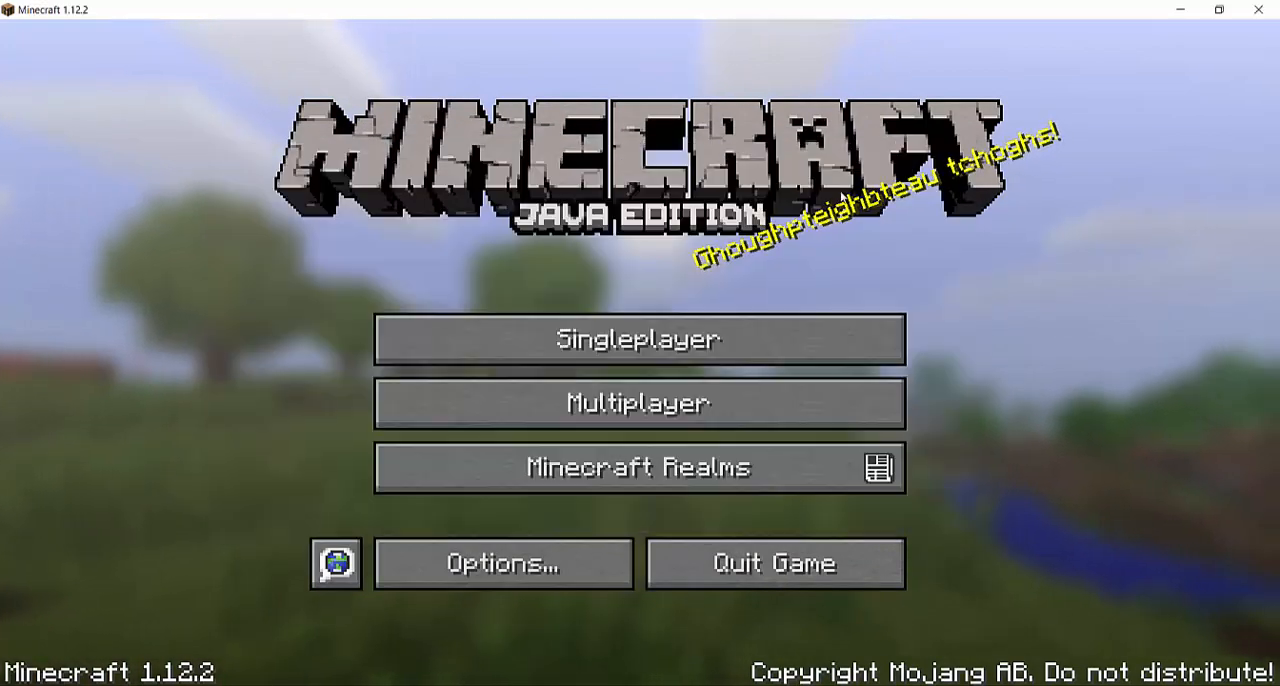
Add a multiplayer server entry in Minecraft, using the public IP address copied from whatsmyip.org as its server address
left_click(728, 412)
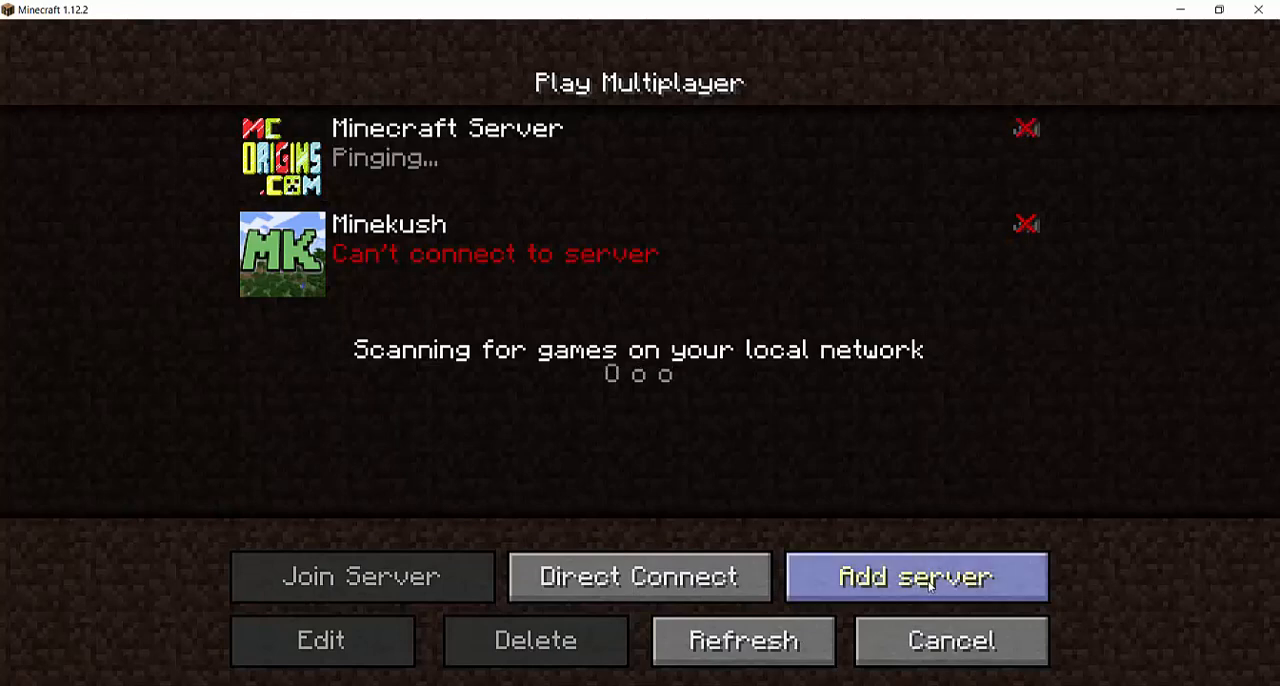
left_click(915, 577)
left_click(818, 349)
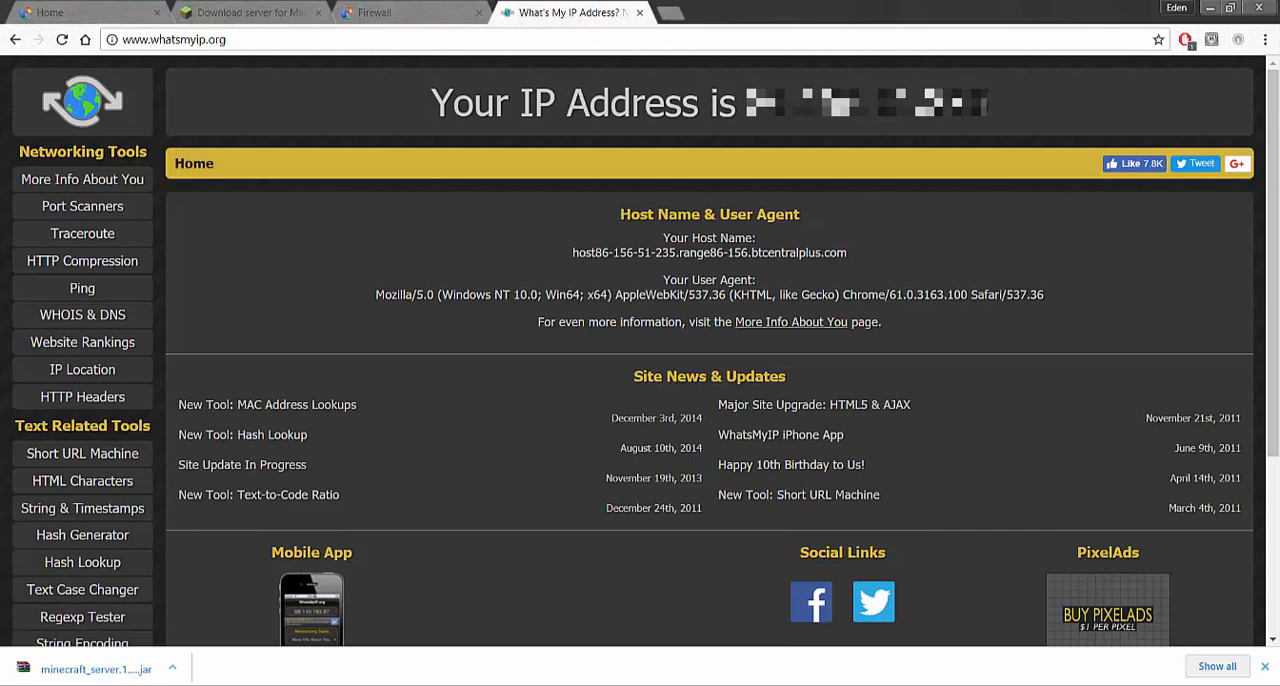
left_click_drag(746, 102, 993, 115)
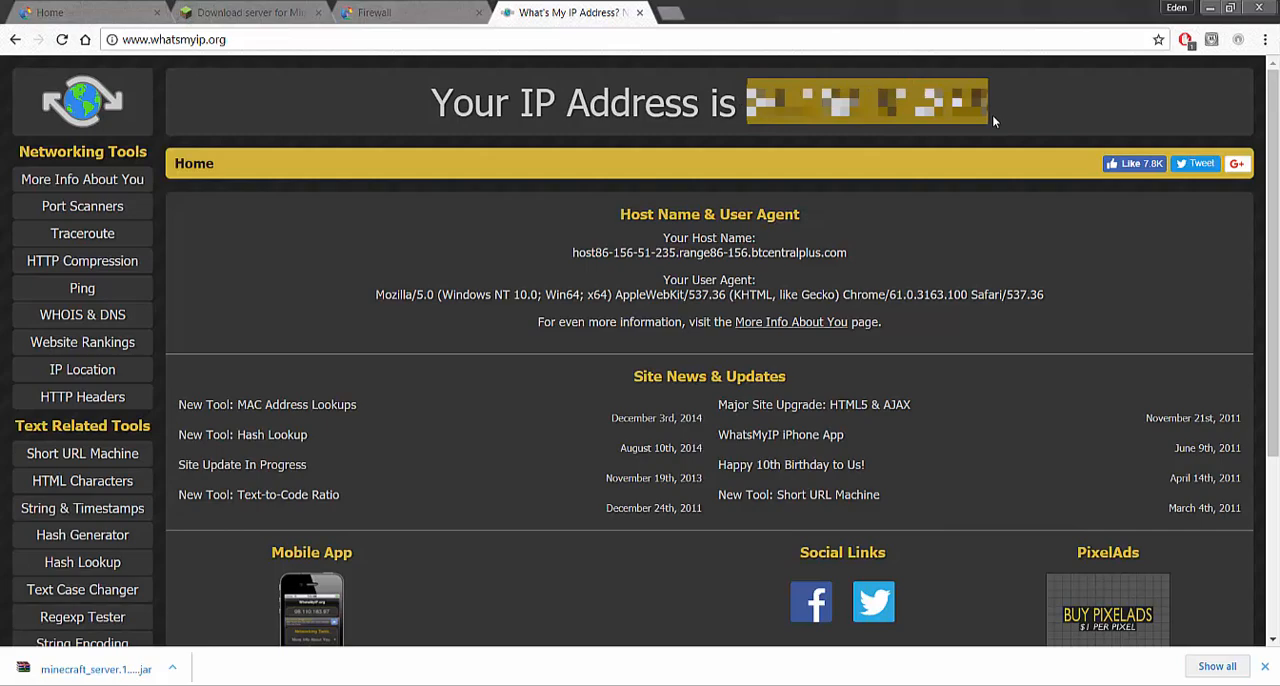
key("alt+Tab")
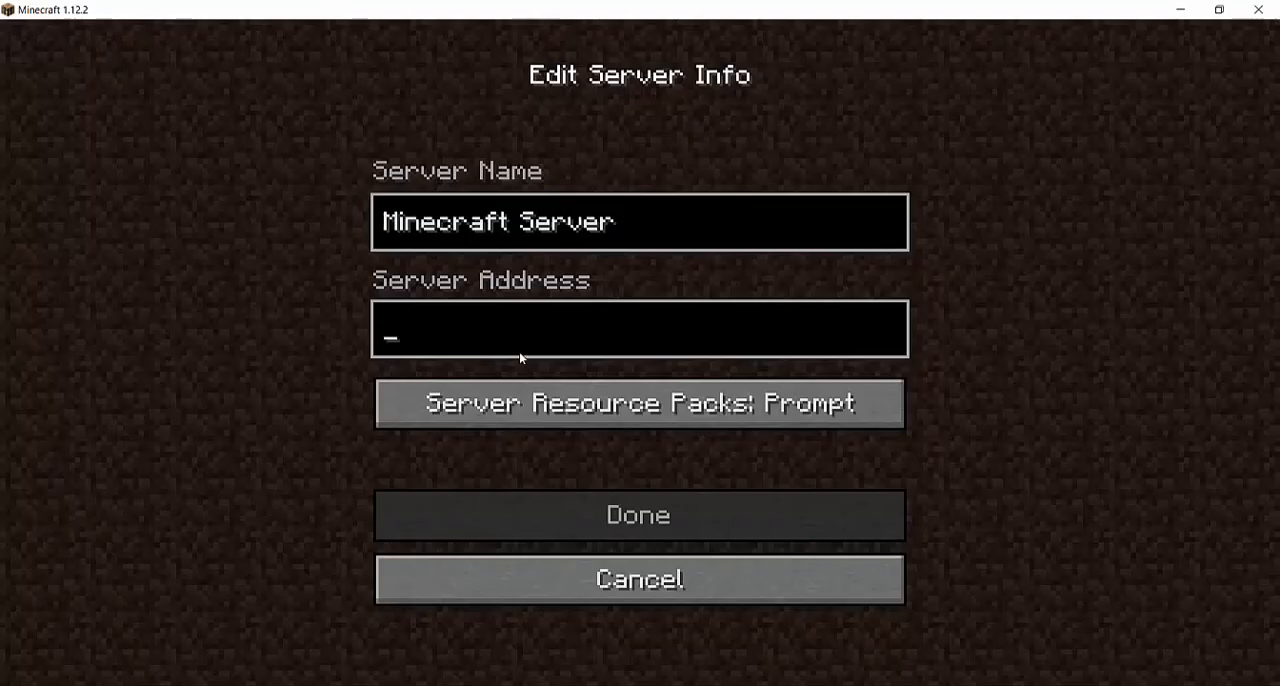
key("ctrl+v")
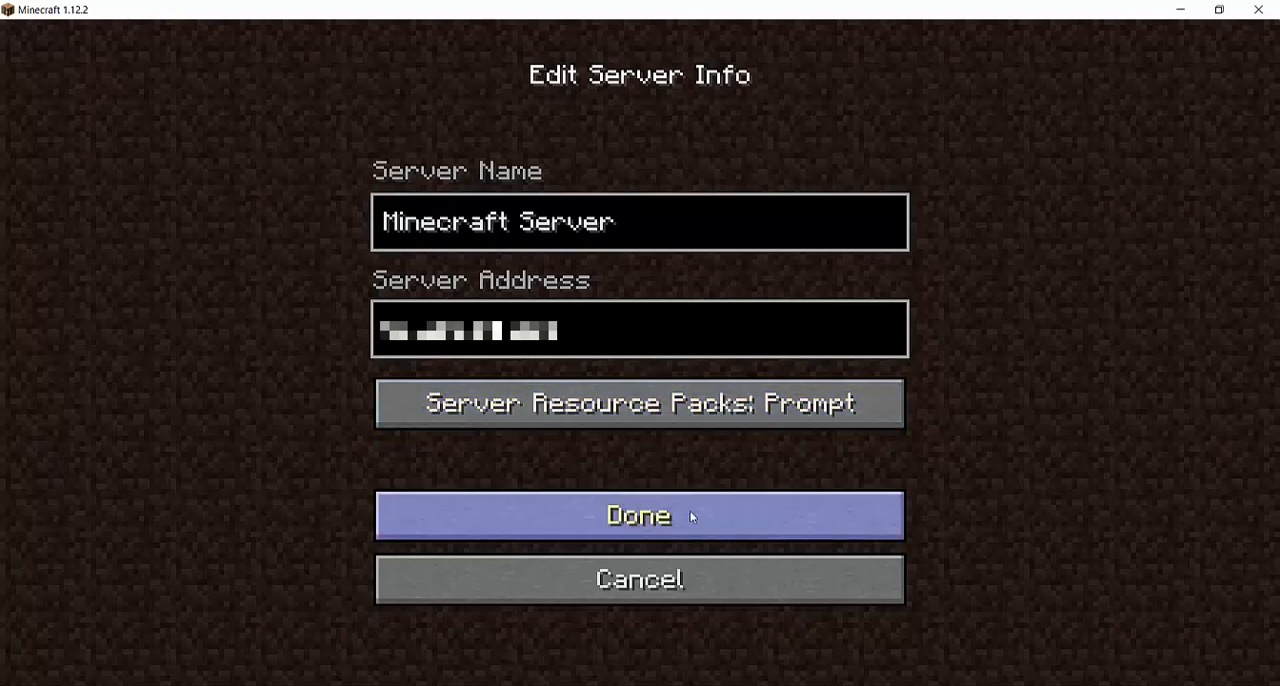
left_click(718, 500)
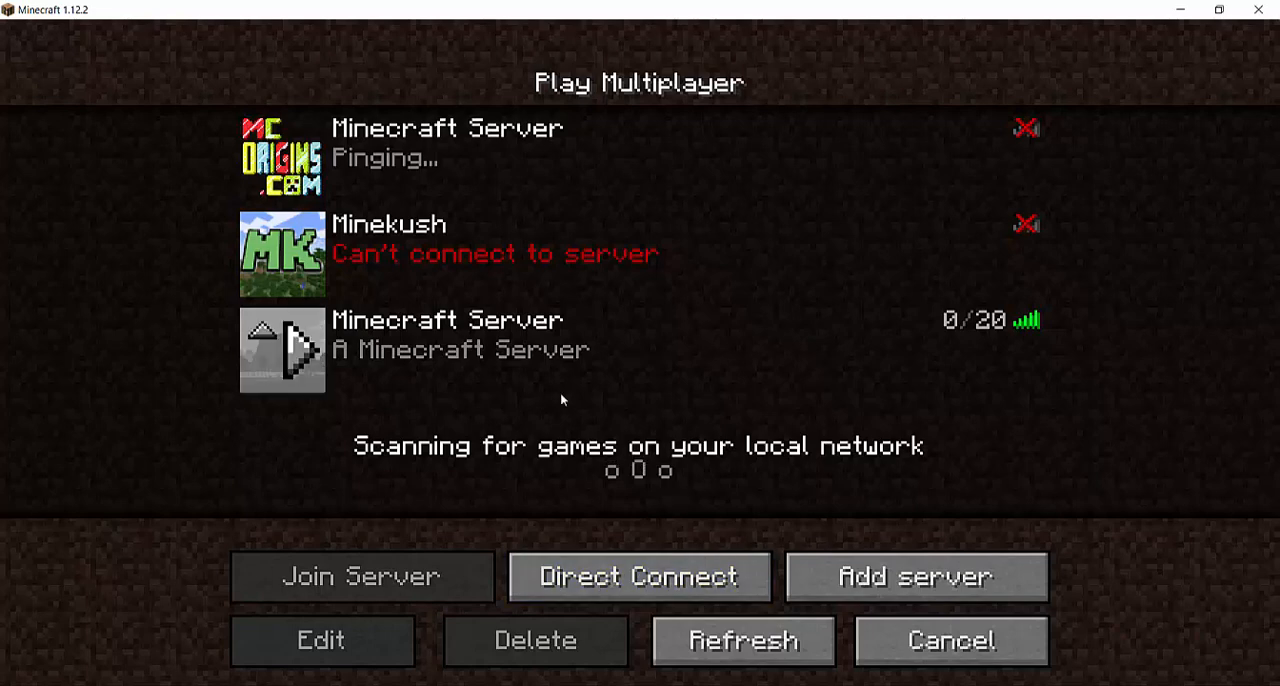
Join the newly added server and walk out of the water, up over the grassy hill towards the village
left_click(592, 370)
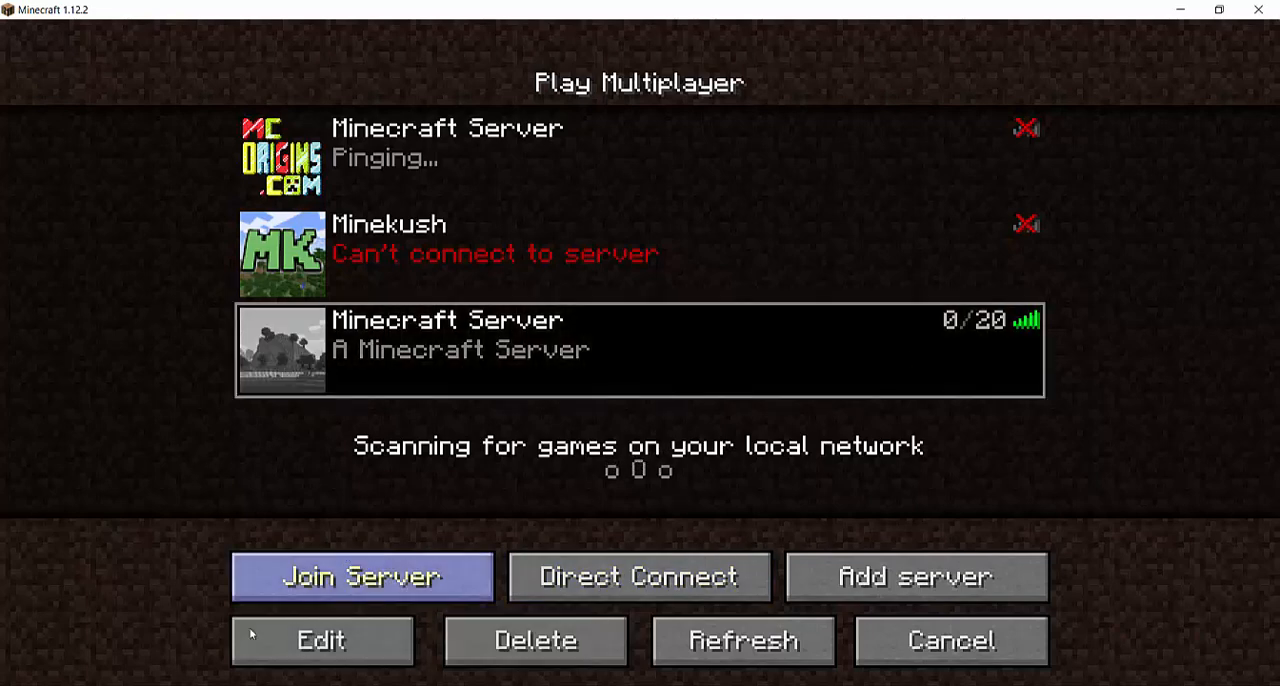
left_click(410, 595)
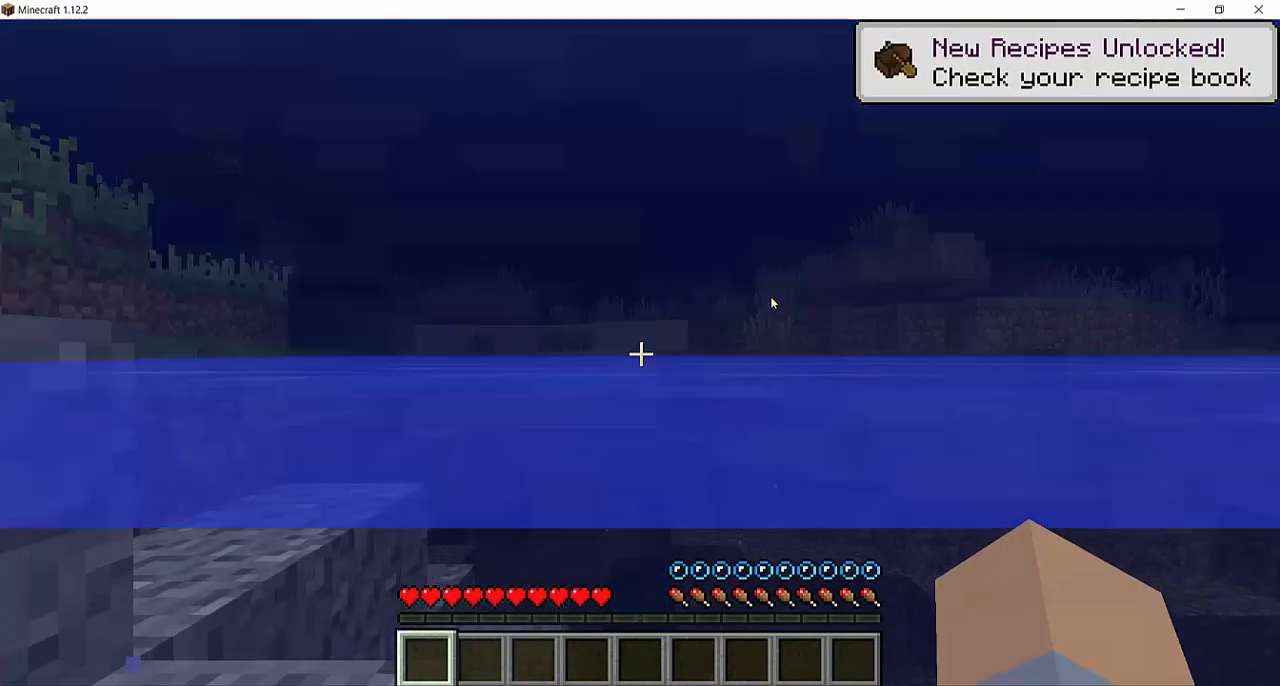
key("space")
key("w")
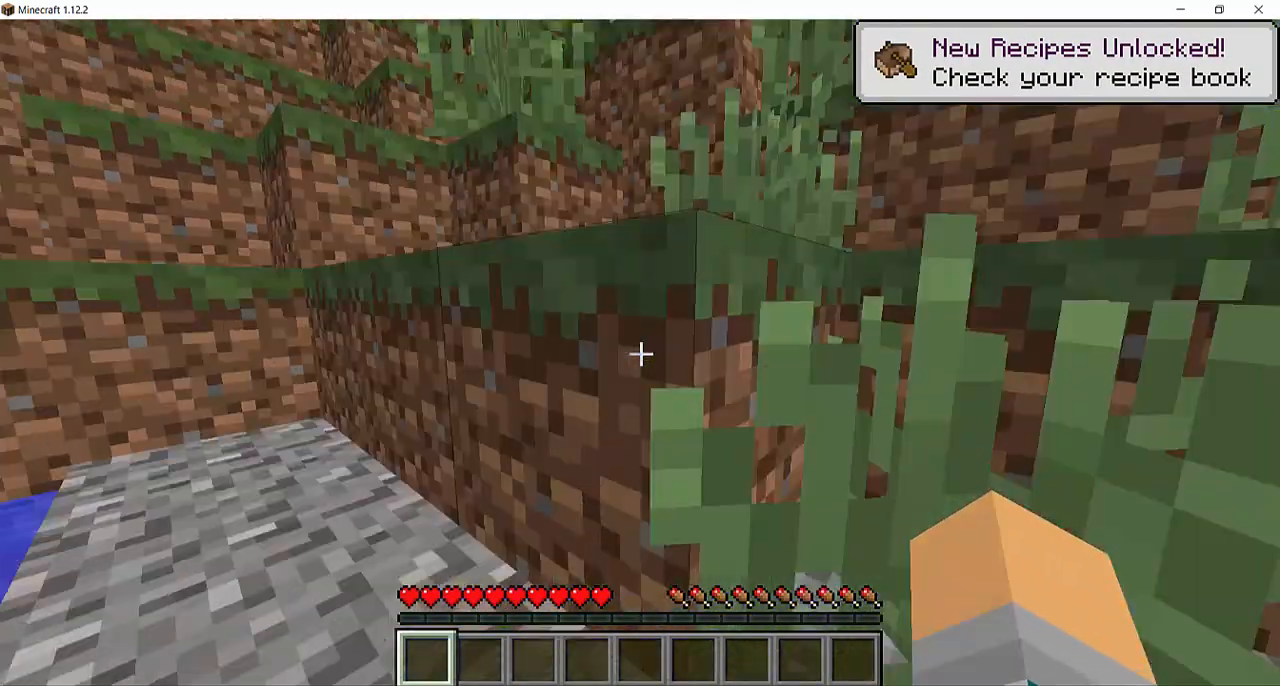
key("w")
key("space")
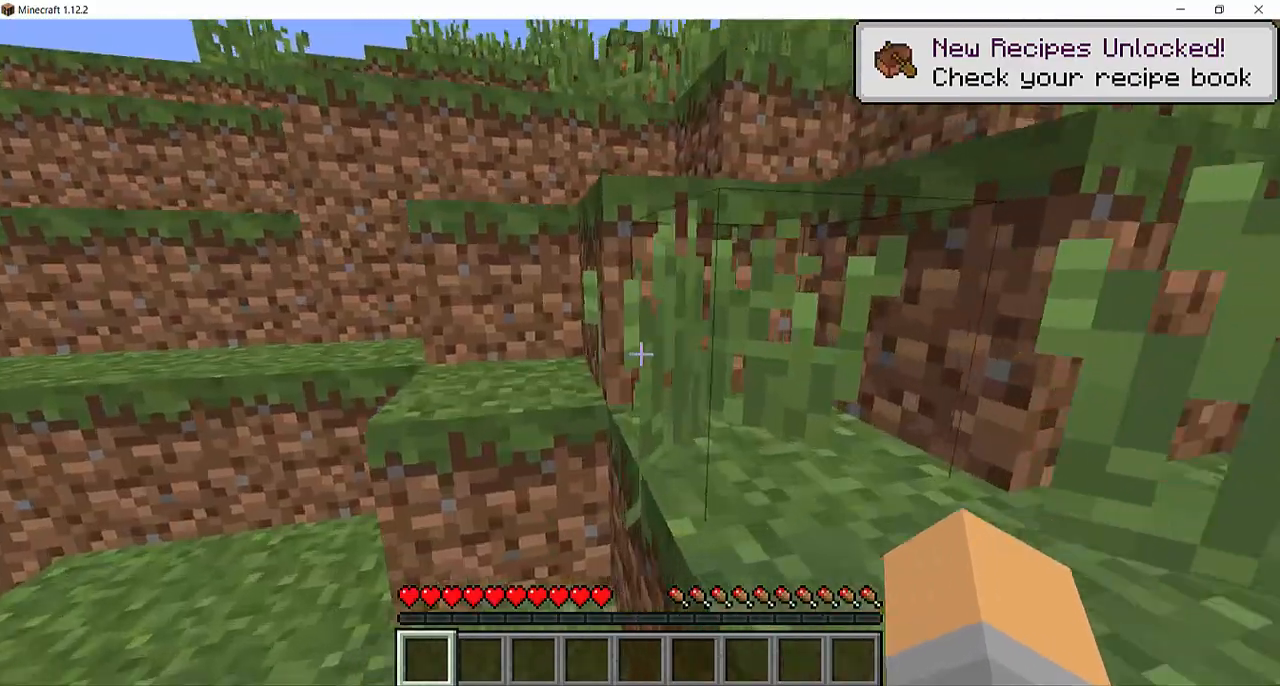
key("w")
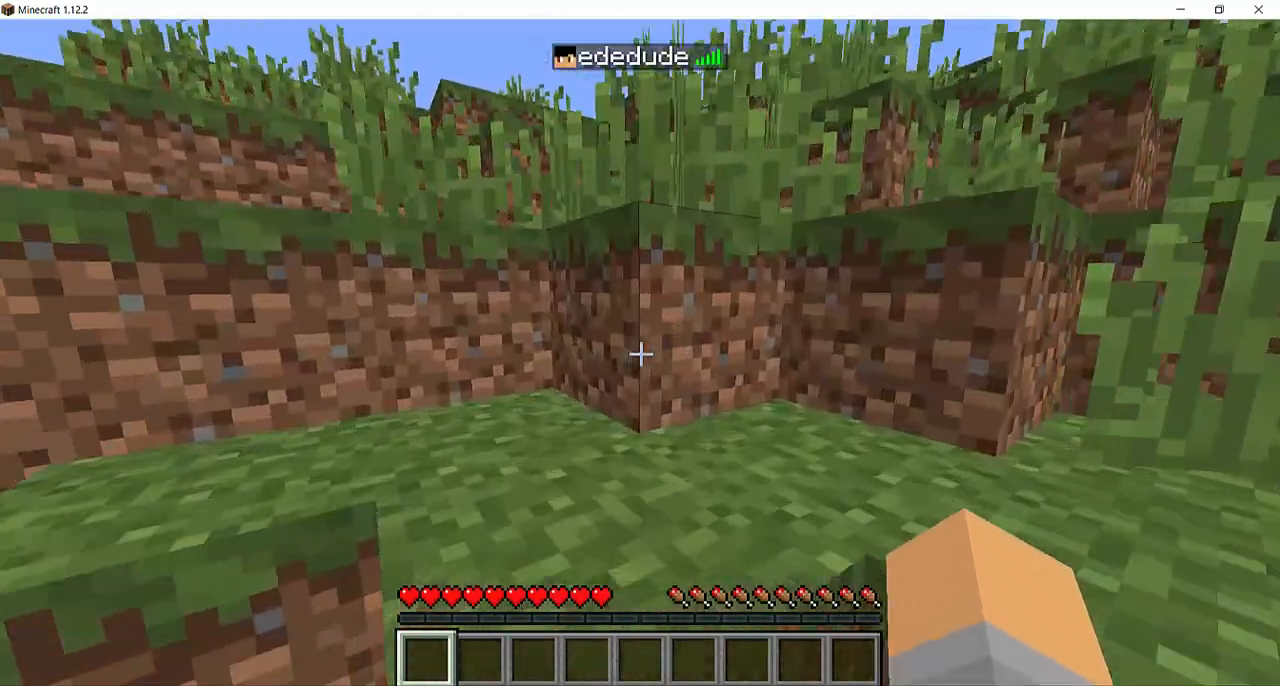
key("w")
key("space")
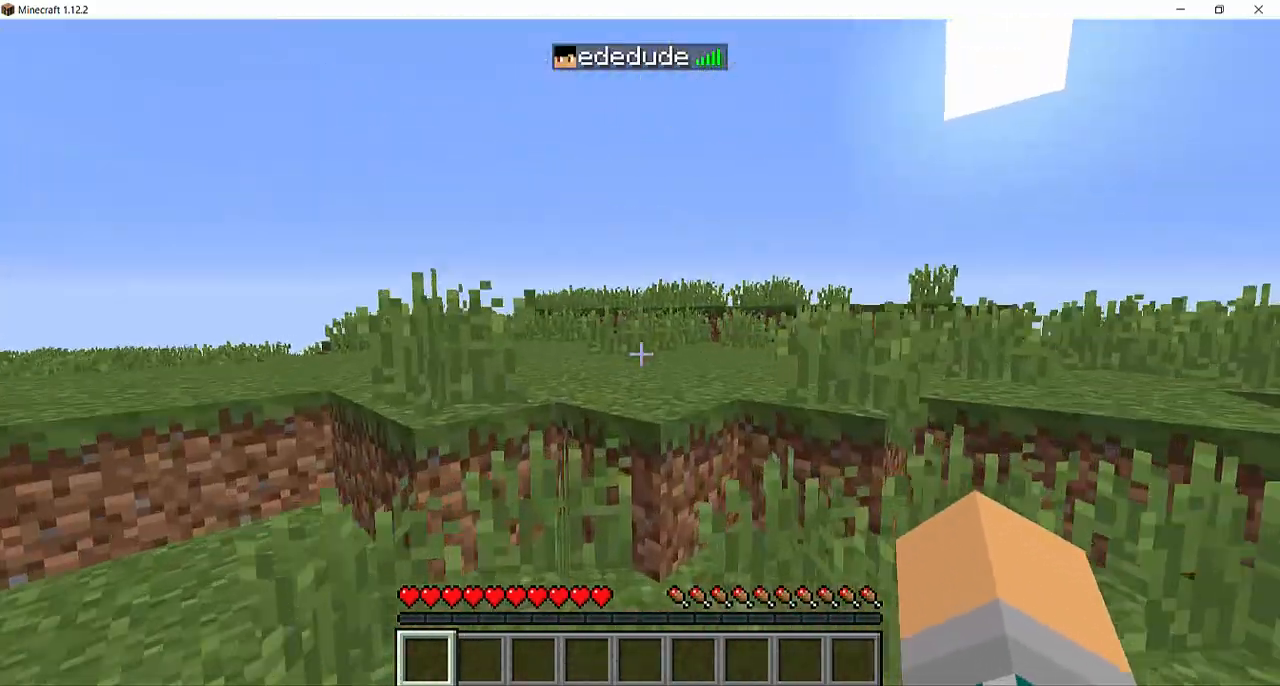
key("w")
key("space")
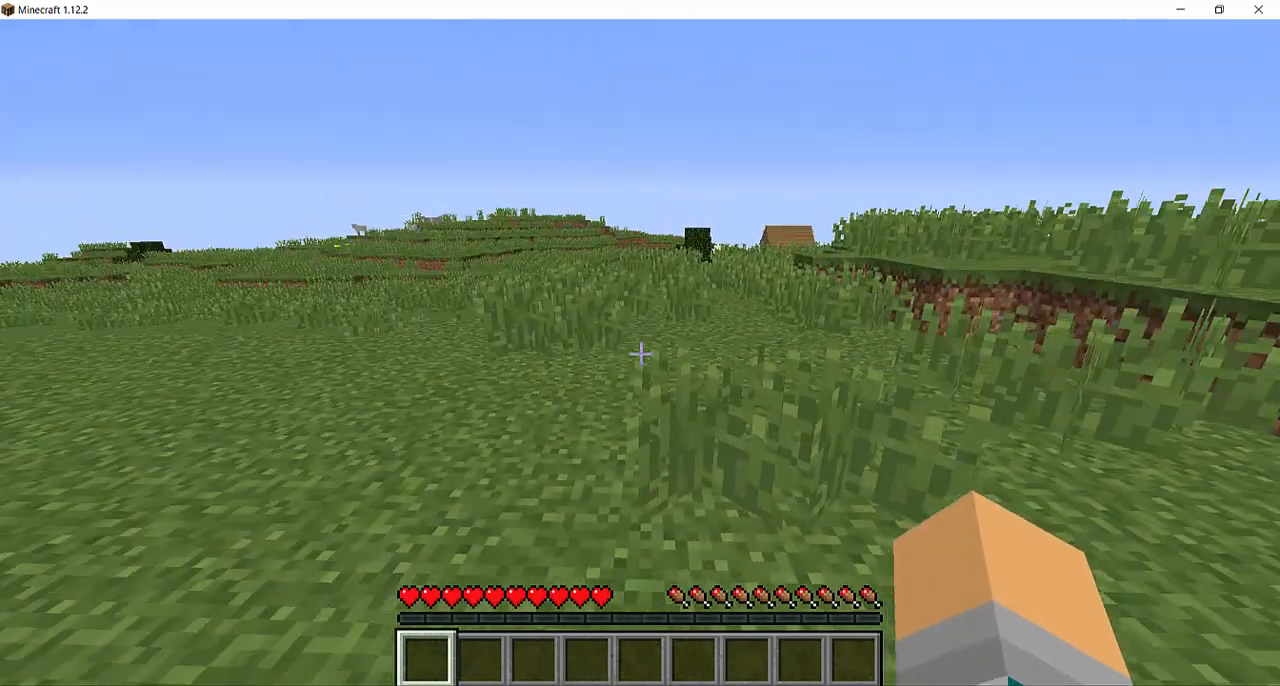
key("w")
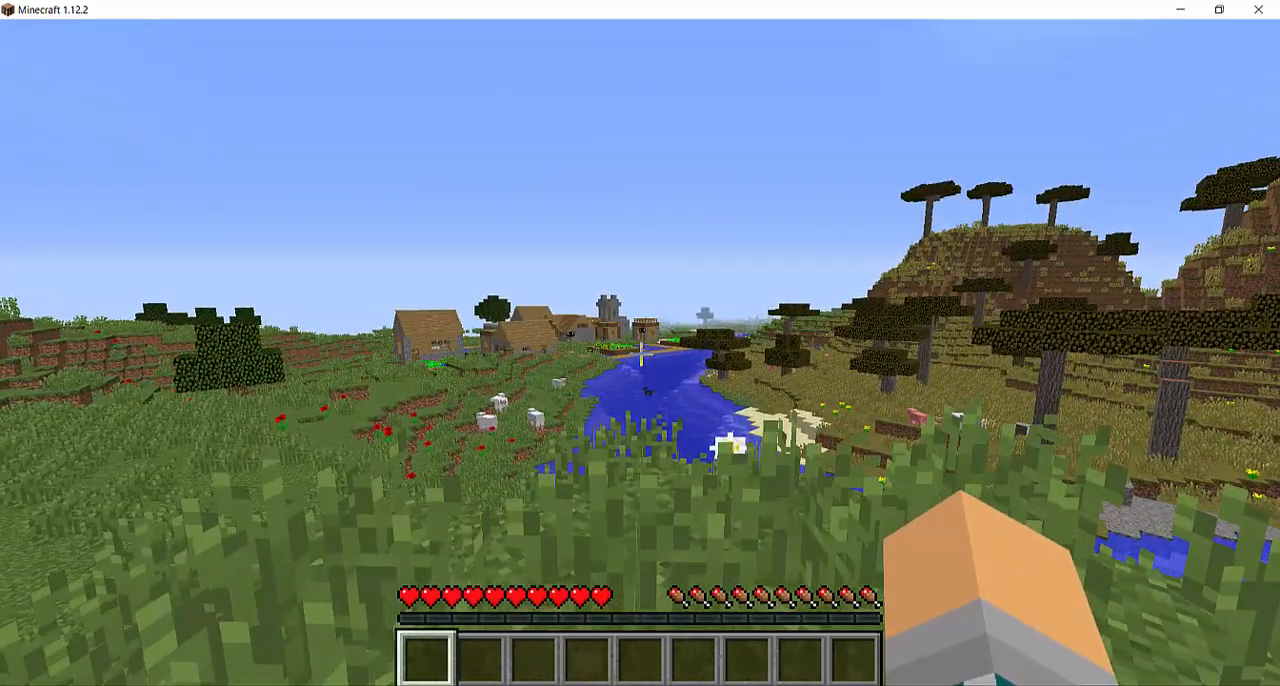
Pause the game and bring up the running server's console window to review its log
key("Escape")
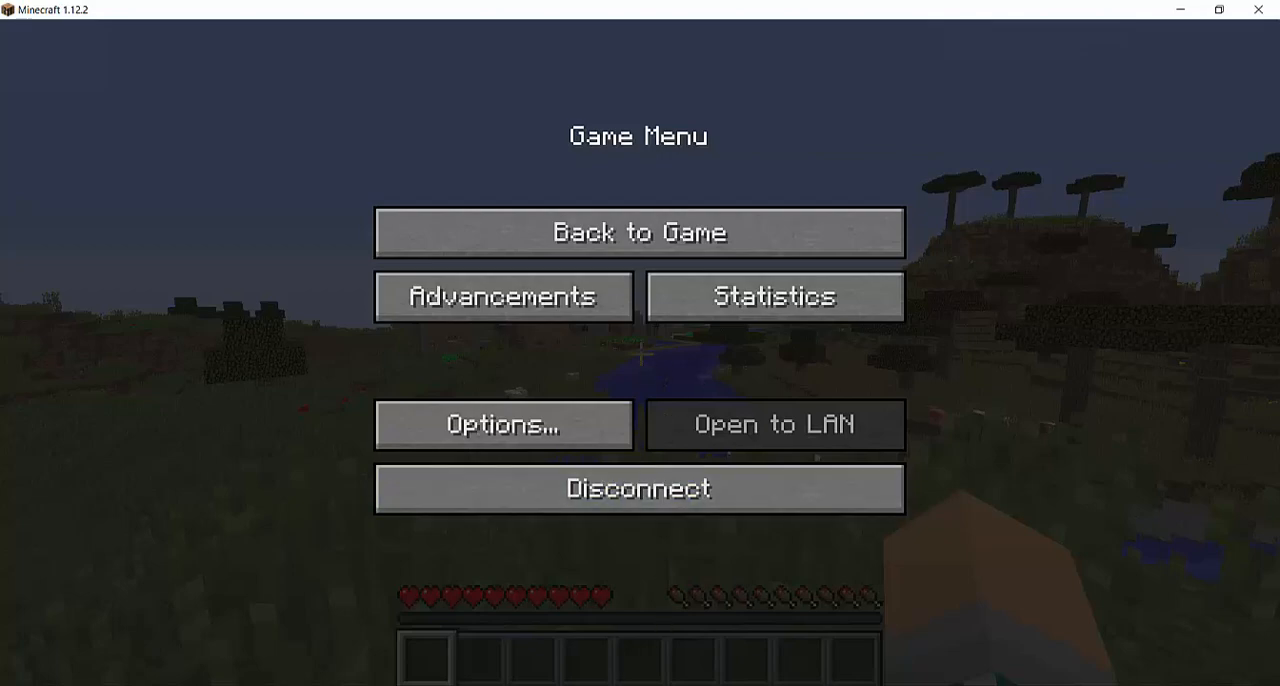
mouse_move(596, 684)
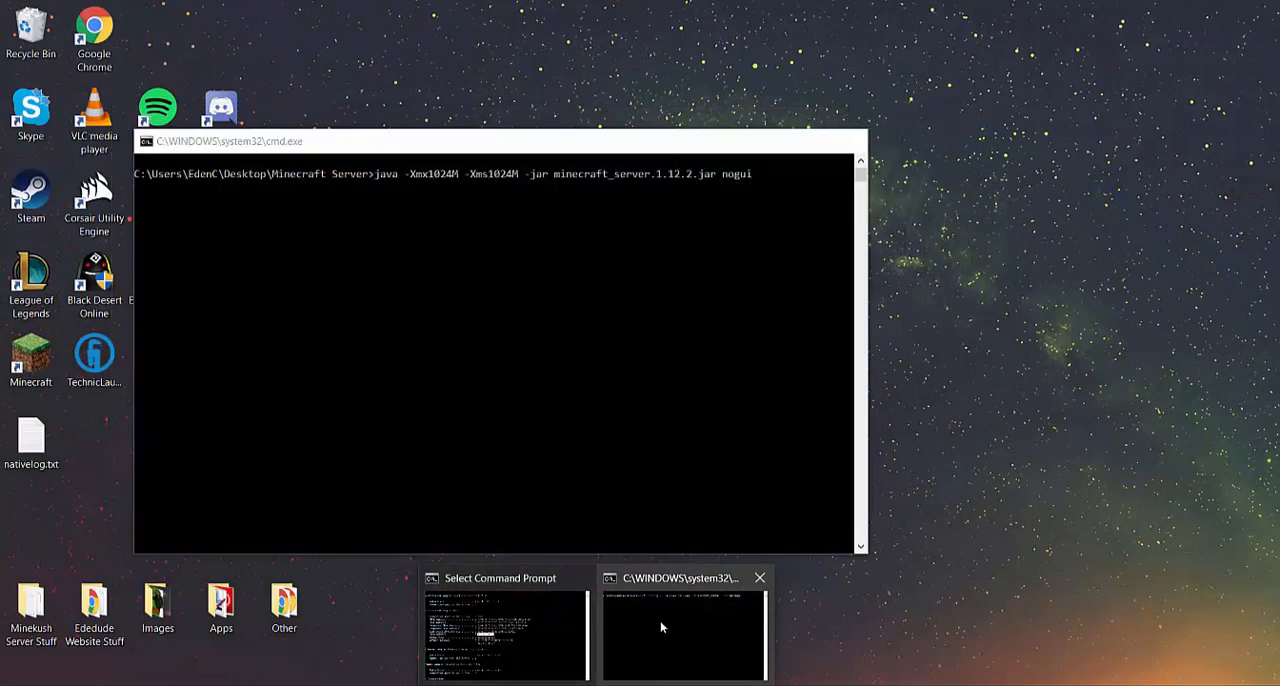
left_click(661, 627)
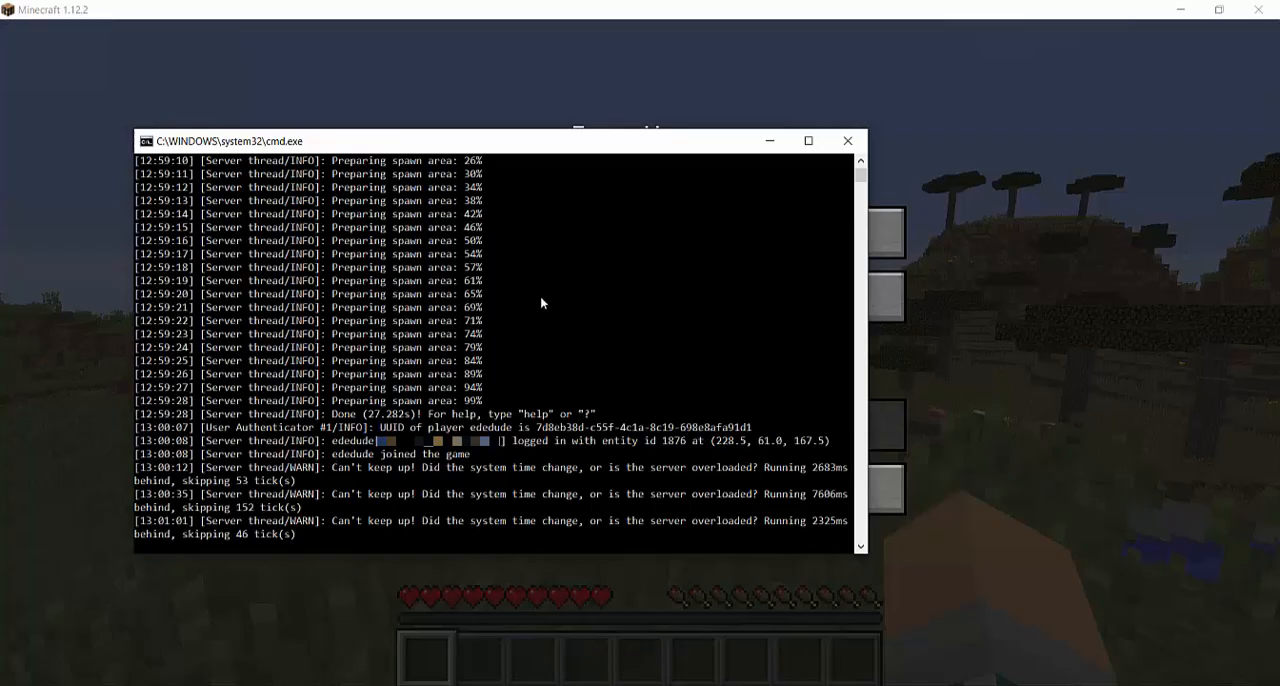
scroll(560, 306, "up", 4)
scroll(600, 312, "down", 8)
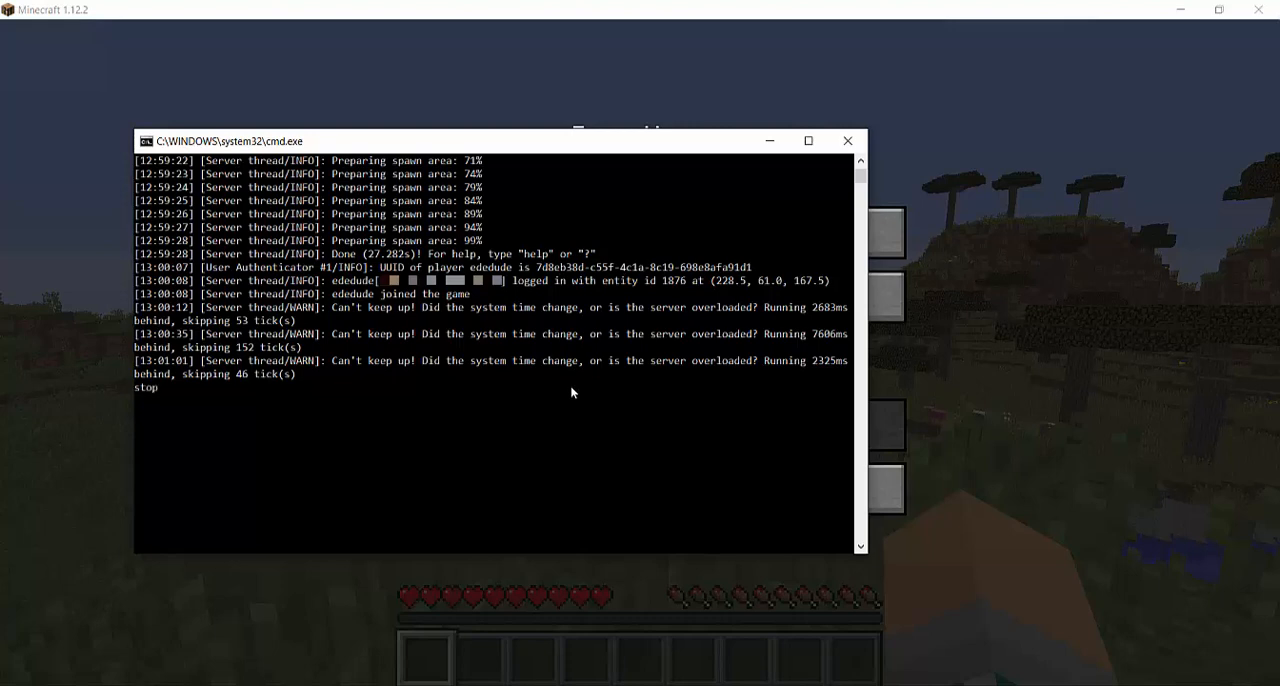
Shut down the server with the stop command and return the game to its title screen
type("stop")
key("Return")
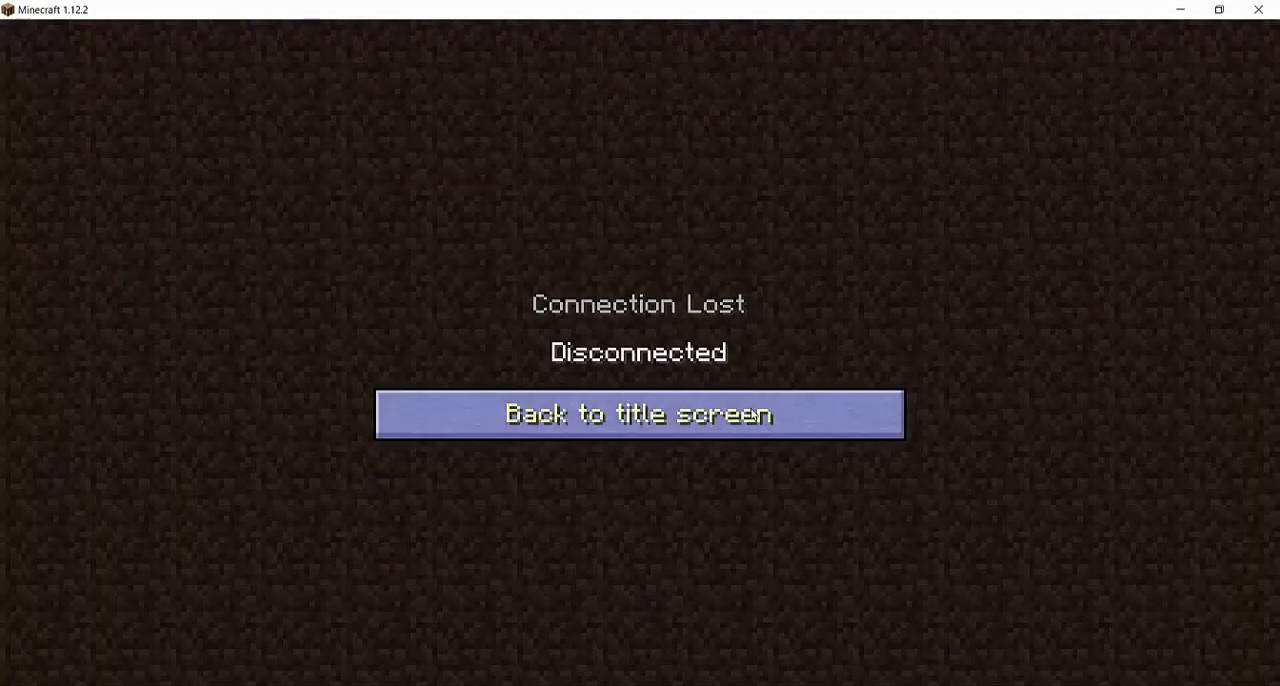
left_click(660, 414)
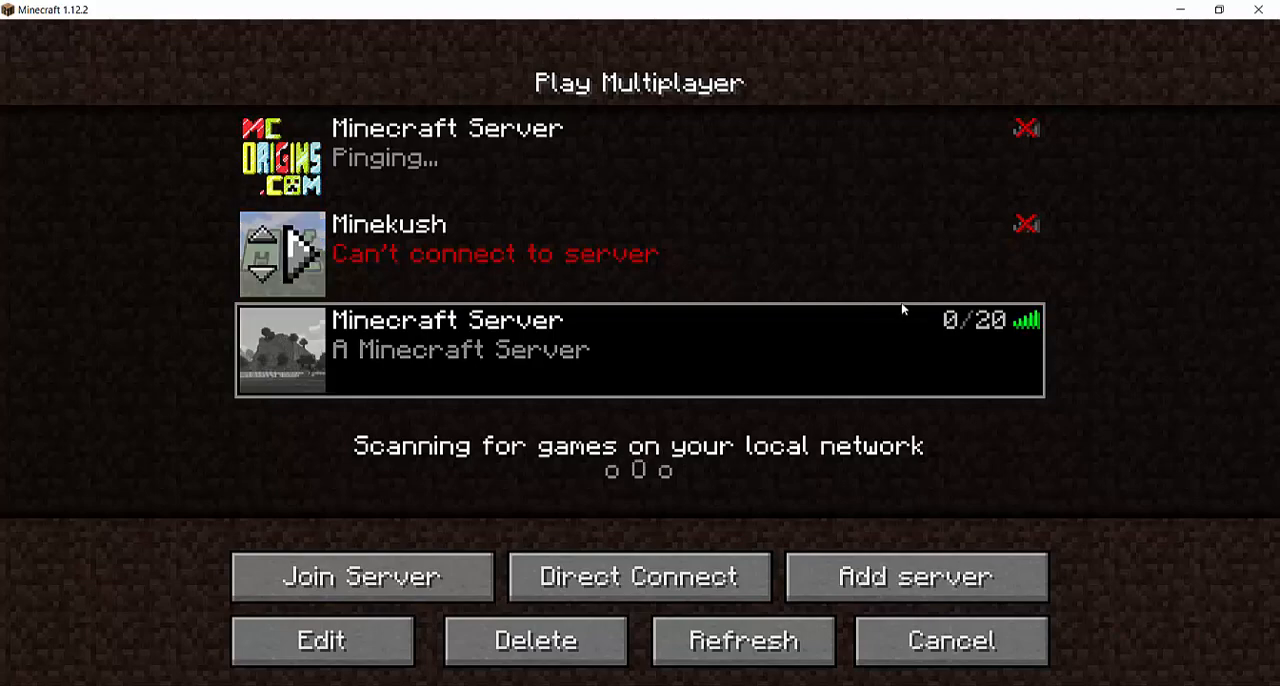
left_click(900, 641)
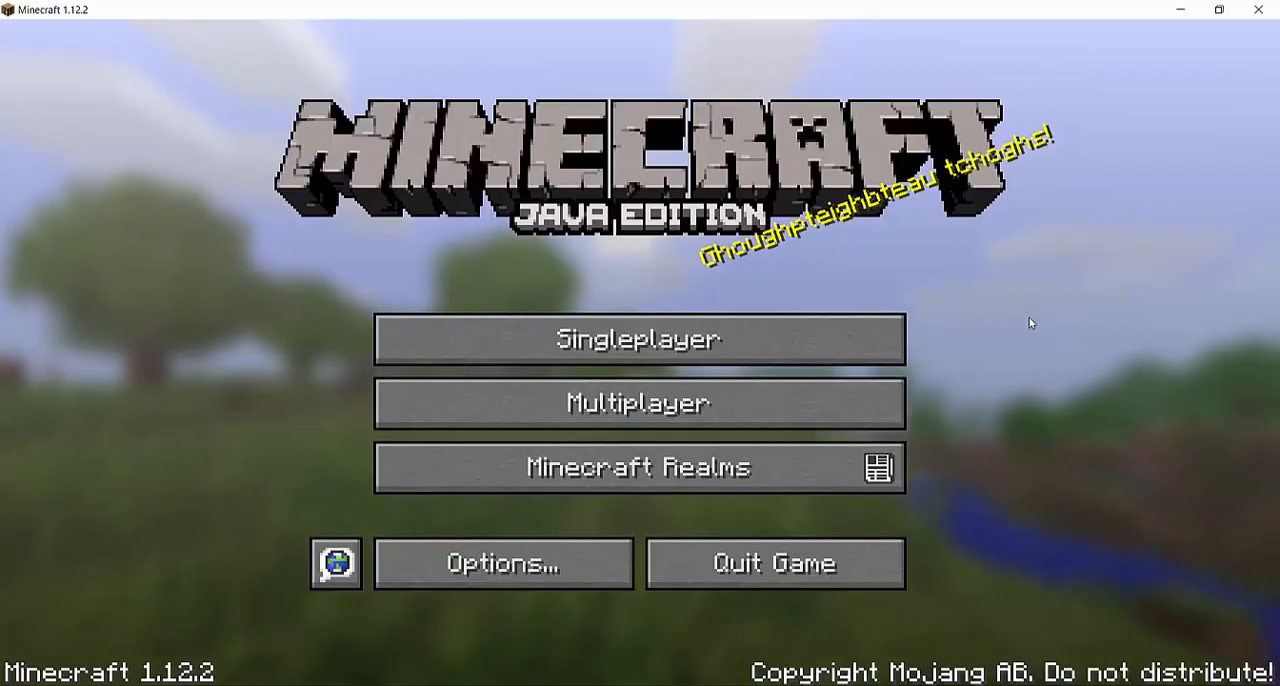